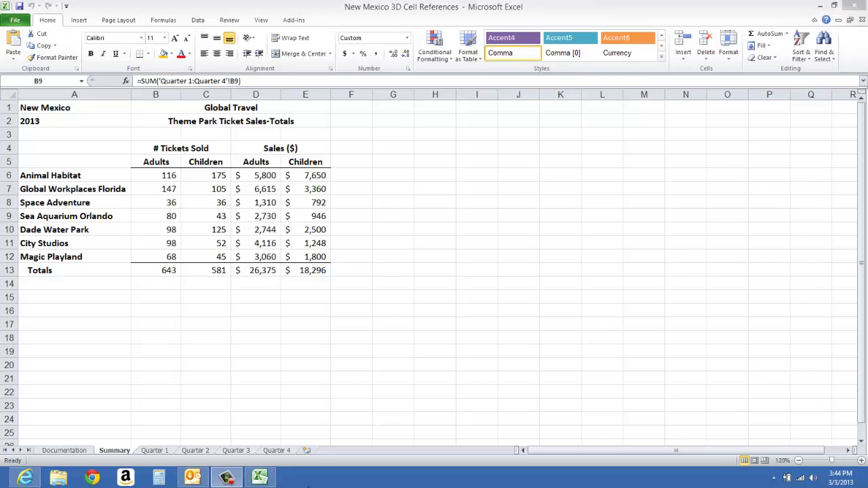
- Group the Quarter 1 through Quarter 4 sheets, clear the contents of B6:E12, and fill that range with orange
left_click(314, 358)
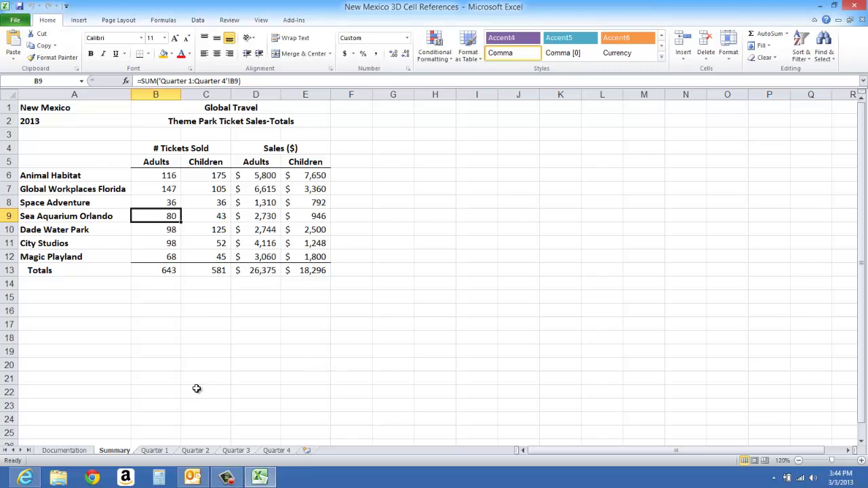
left_click(155, 451)
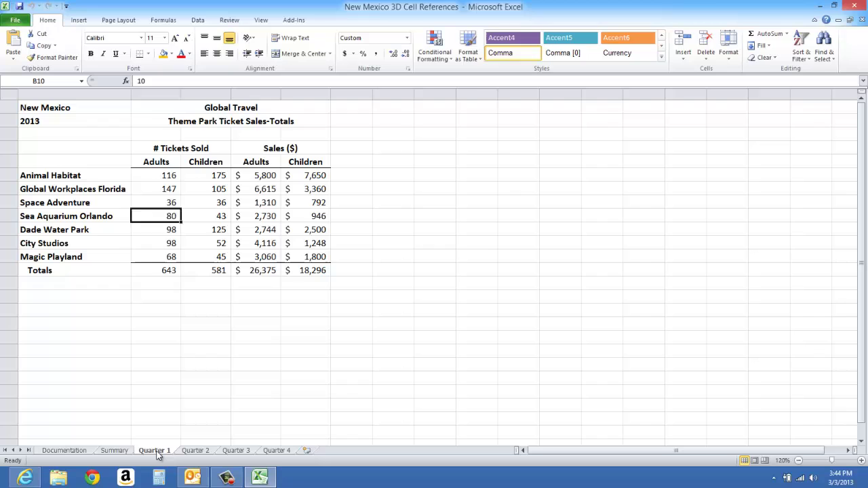
left_click(290, 450, "shift")
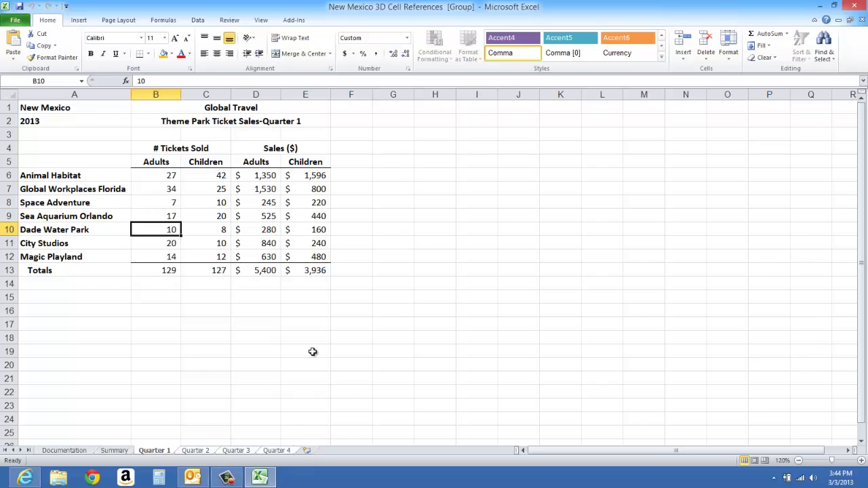
left_click(158, 175)
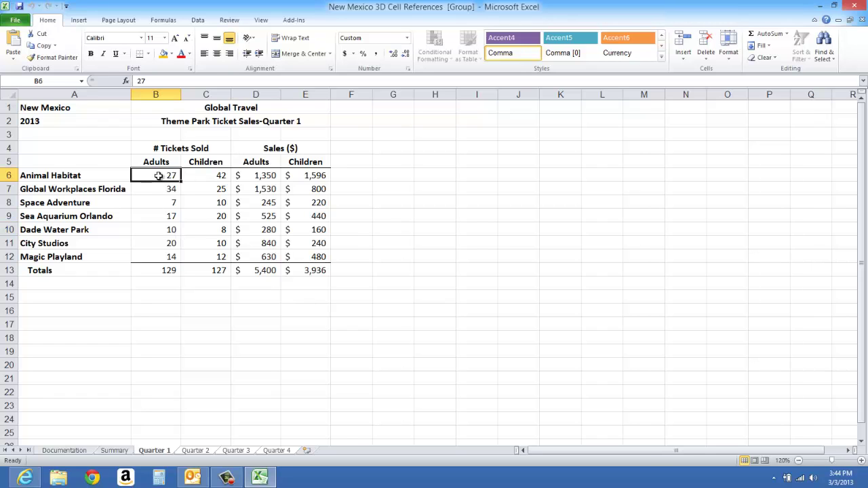
left_click_drag(158, 176, 309, 253)
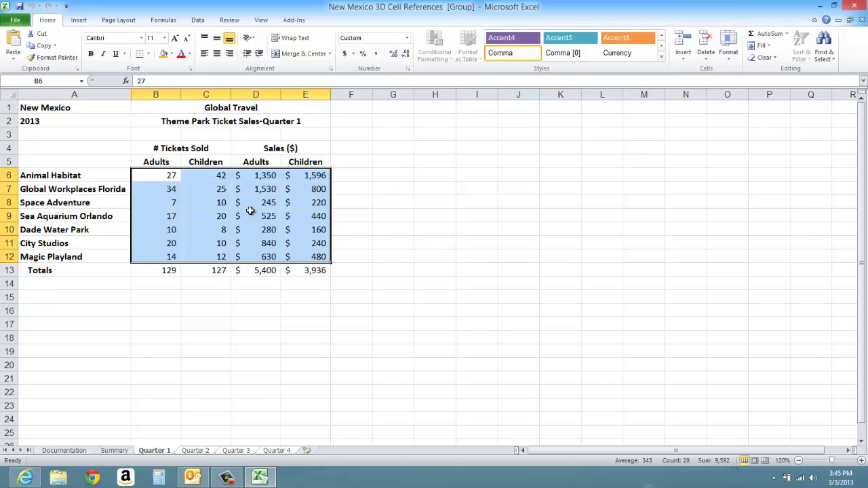
right_click(251, 213)
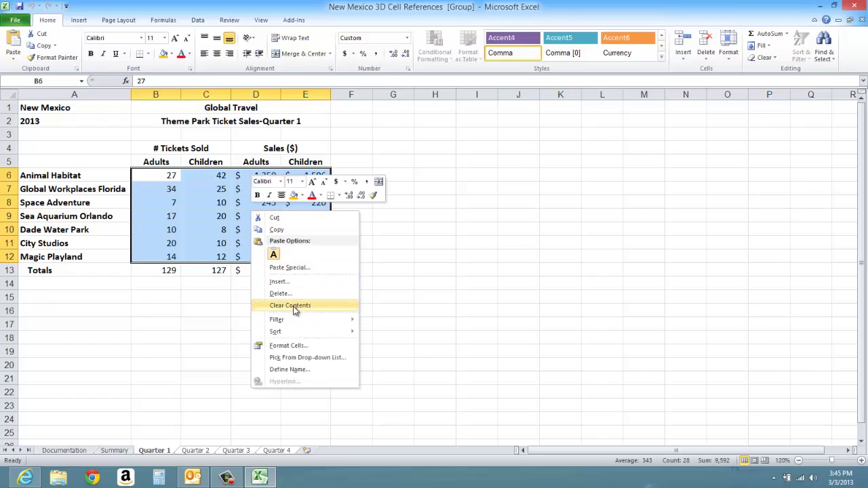
left_click(293, 306)
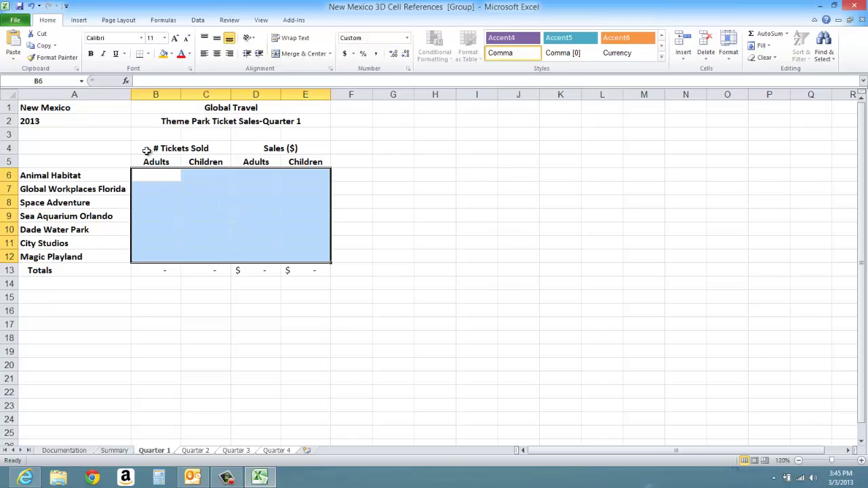
left_click(172, 56)
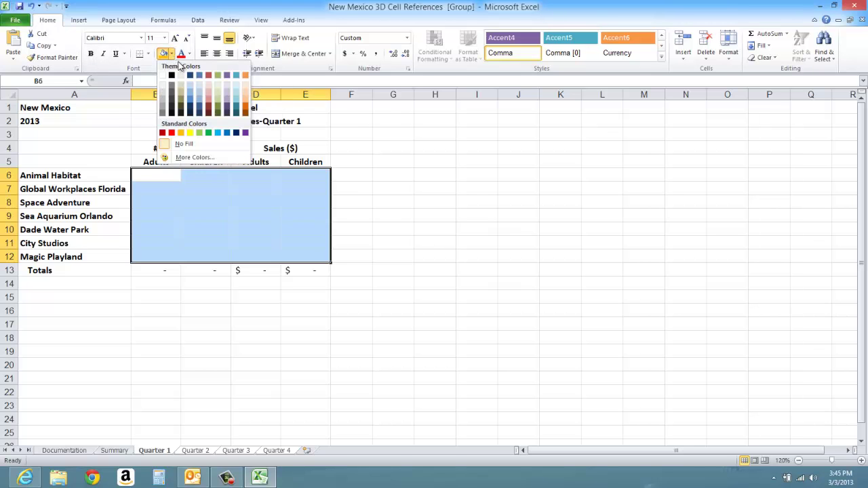
left_click(181, 134)
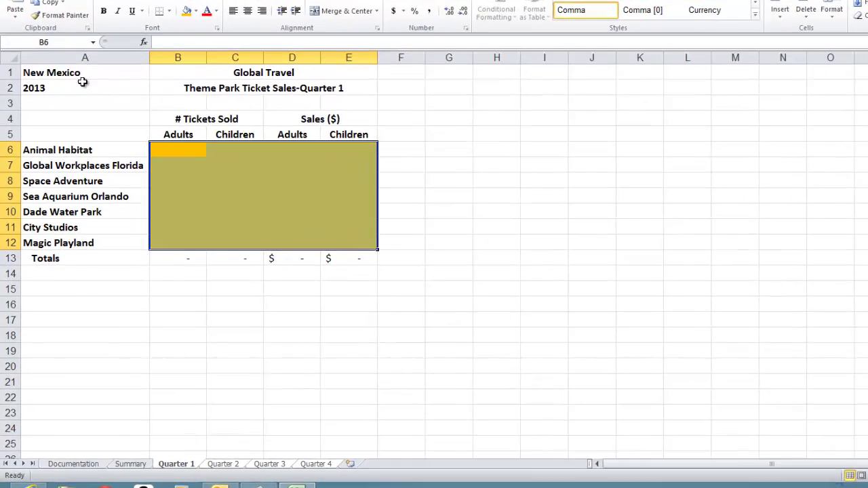
- Link cell A1 on the grouped quarter sheets to the Summary sheet with the formula =Summary!A1
left_click(78, 73)
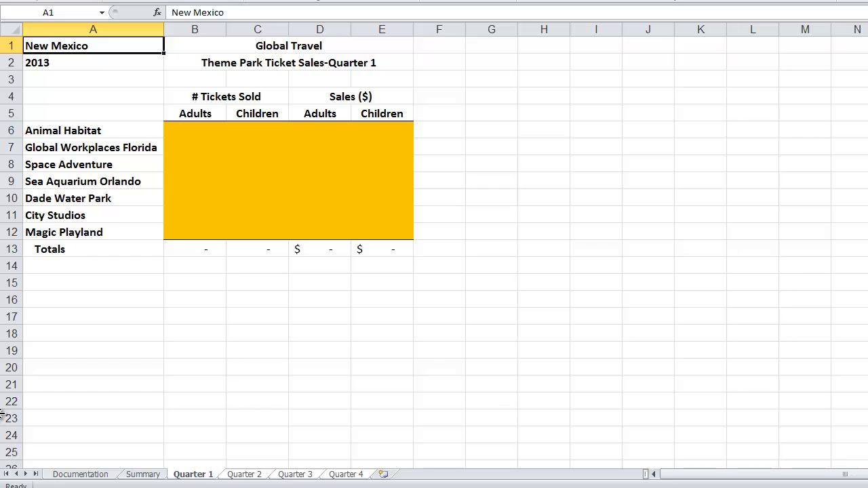
type("=")
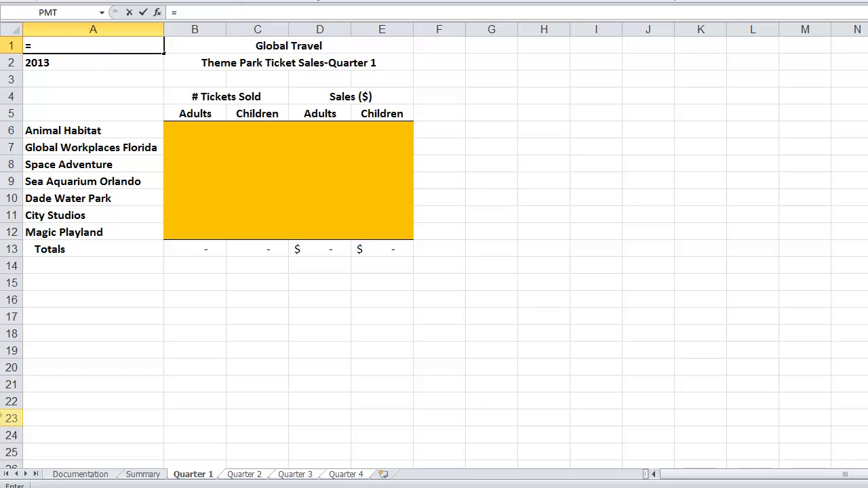
left_click(153, 474)
left_click(72, 46)
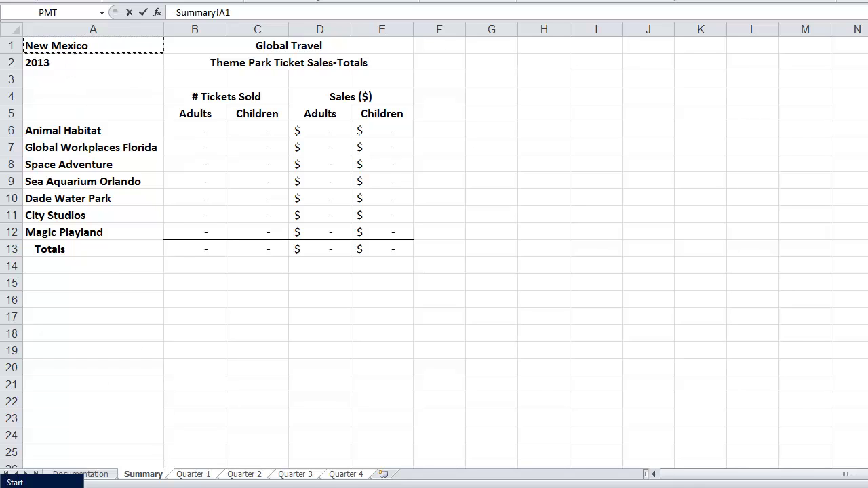
key("Return")
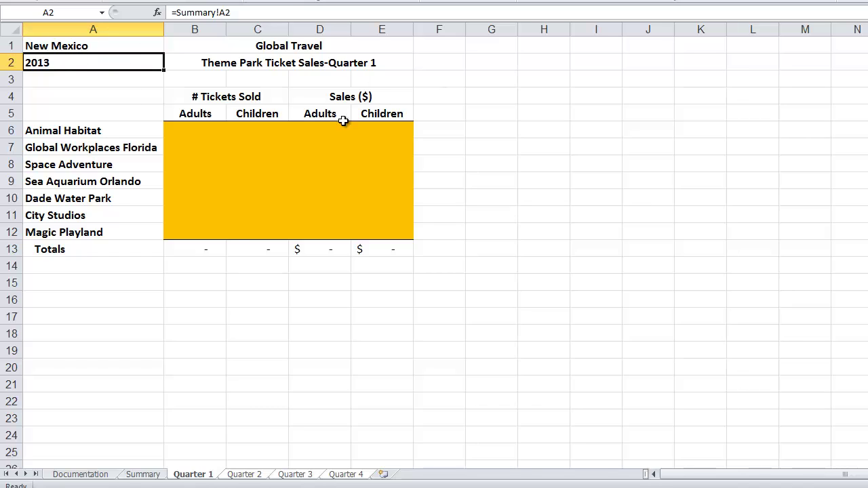
- Replace the state name in cell A1 of the Summary sheet with the placeholder "Enter state name here"
left_click(151, 473)
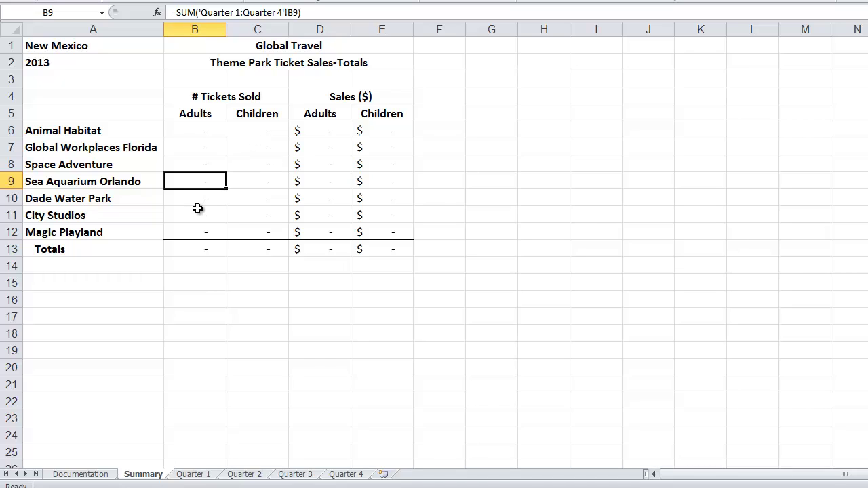
left_click(84, 46)
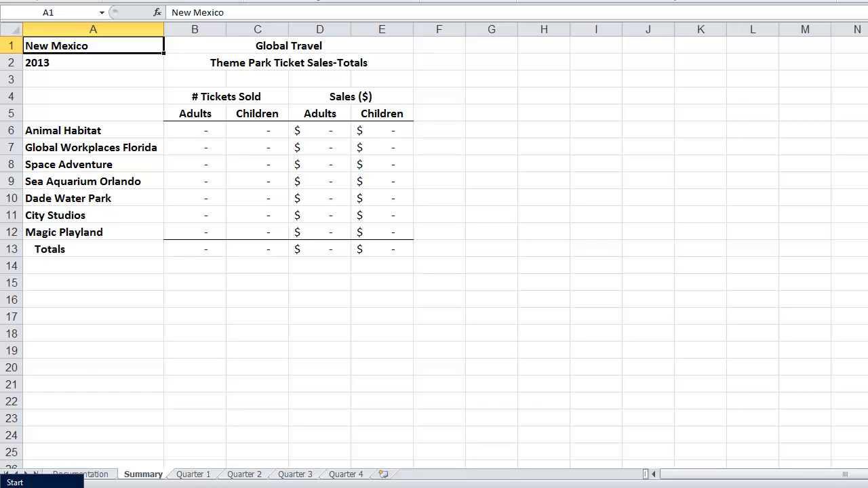
mouse_move(88, 483)
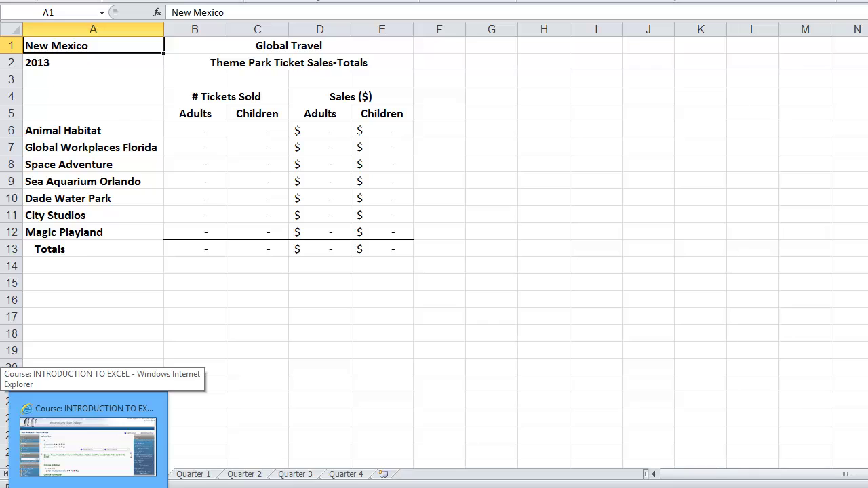
type("Enter na")
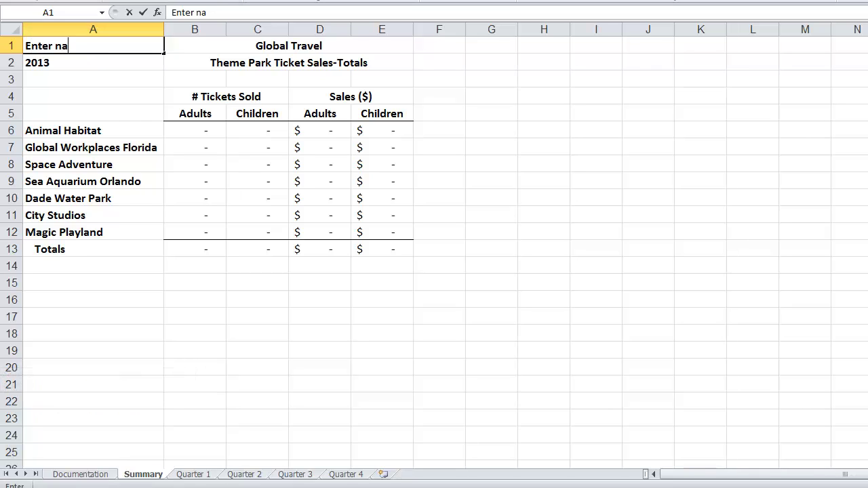
key("BackSpace")
key("BackSpace")
type("state name here")
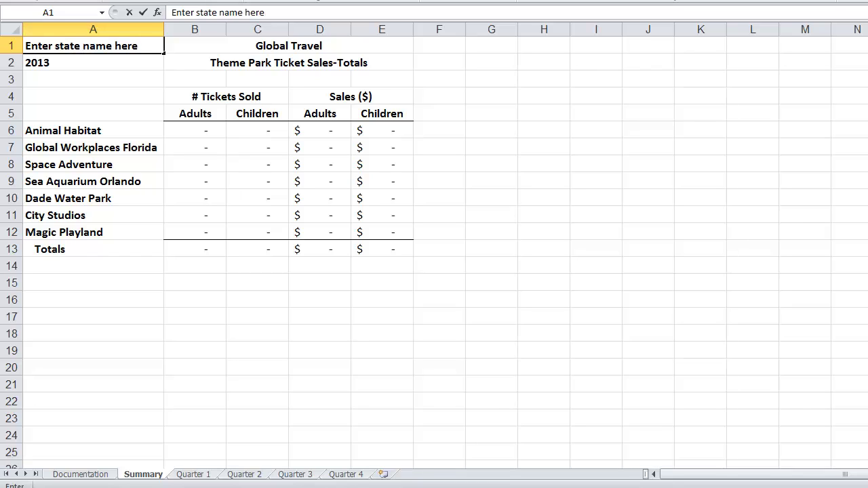
key("Return")
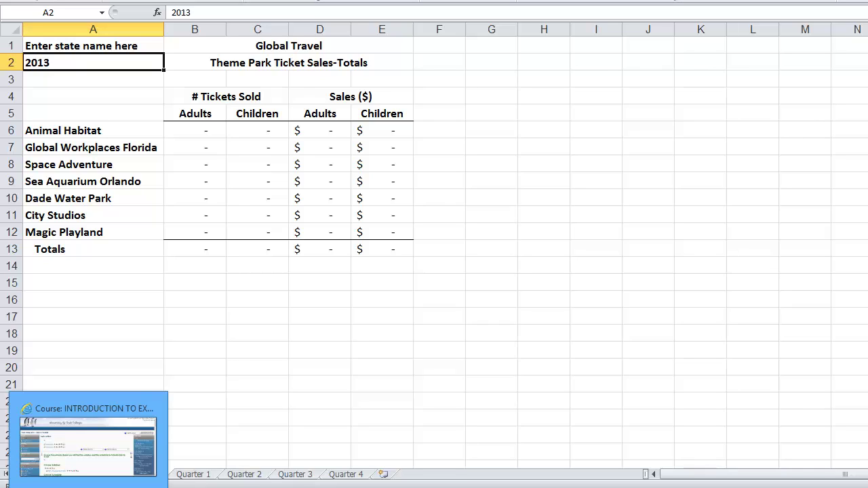
- Replace the year in cell A2 of the Summary sheet with the placeholder "Enter Fiscal Year - yyyy"
type("Enter")
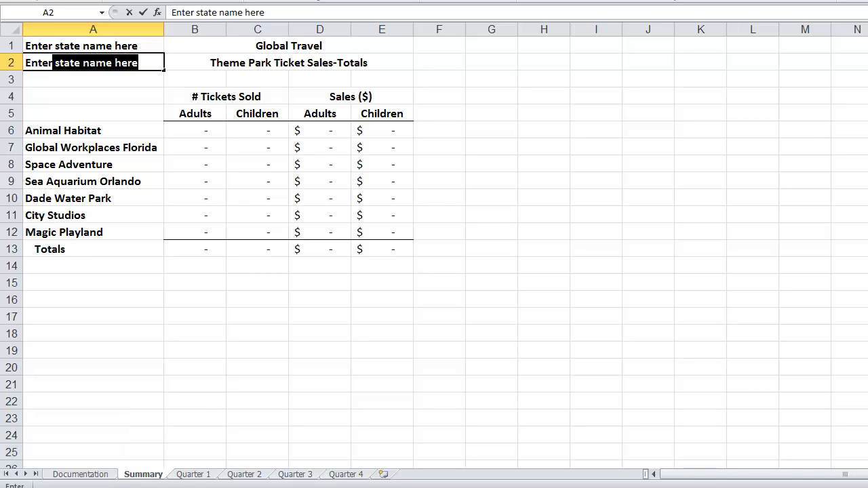
type(" Fisca")
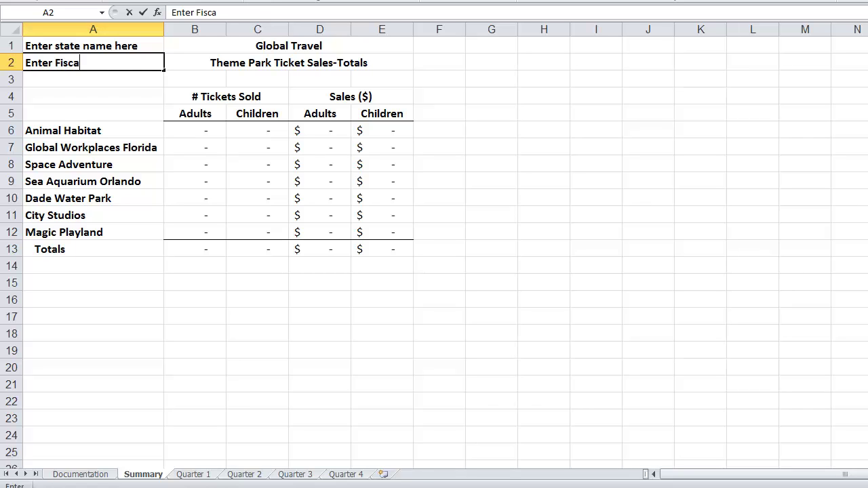
type("l Ye")
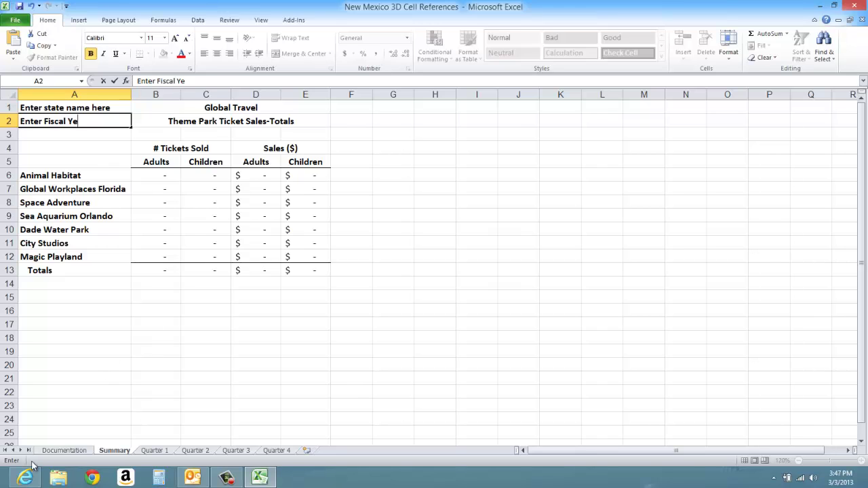
type("ar - yyyy")
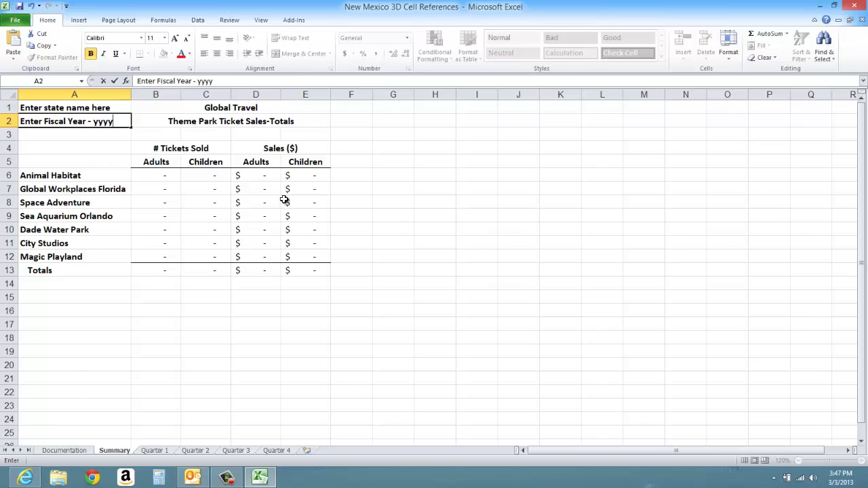
- Clear the author and date values in B3:B4 of the Documentation sheet
mouse_move(65, 480)
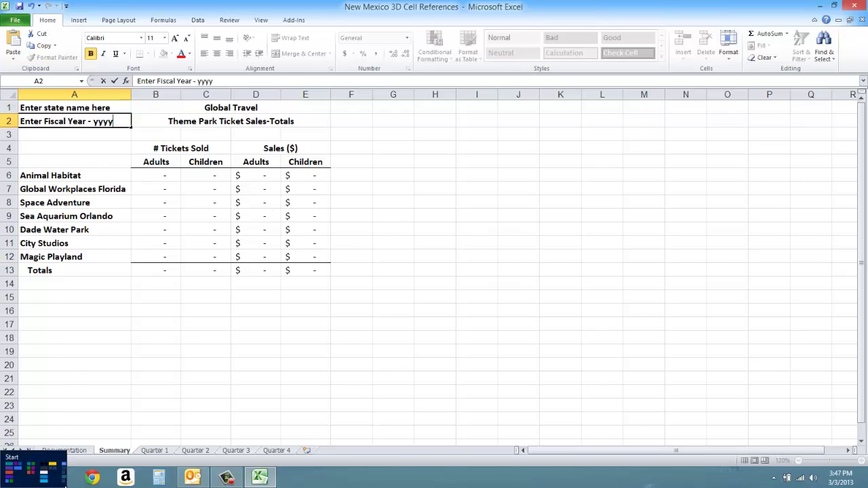
left_click(77, 453)
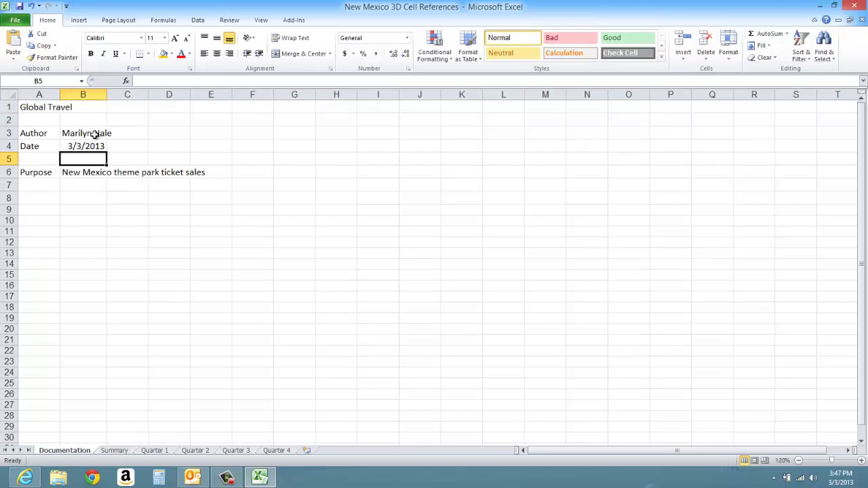
left_click_drag(95, 134, 95, 147)
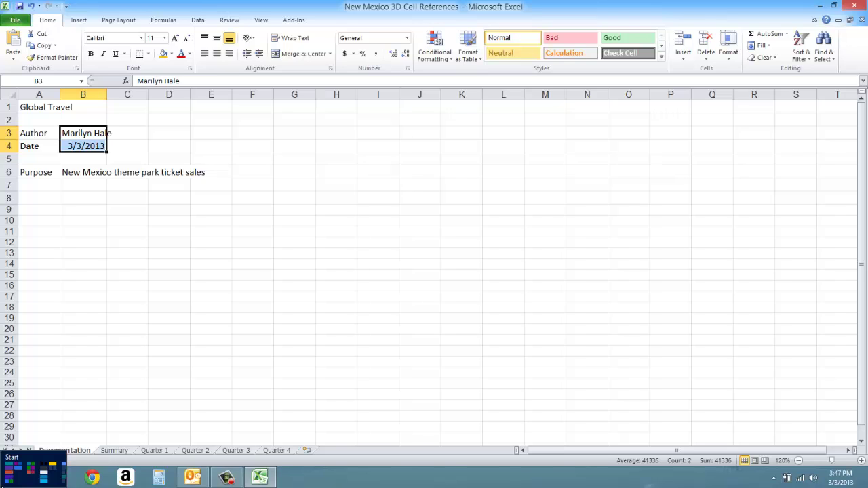
key("Delete")
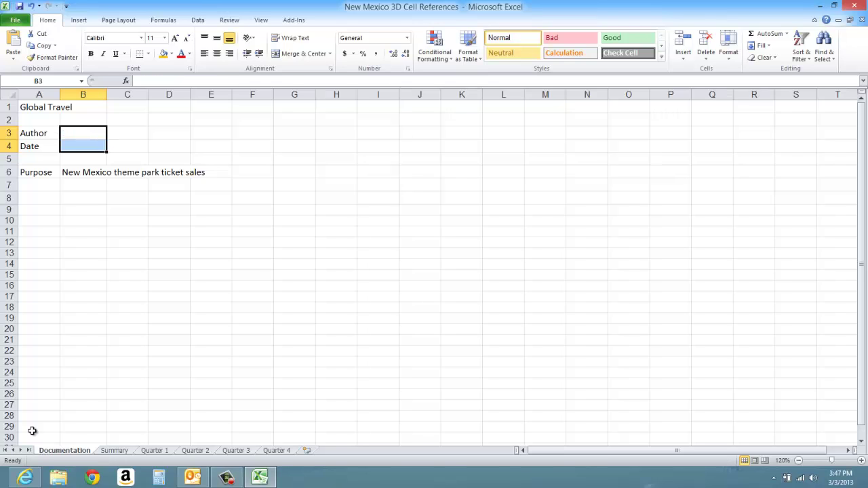
- Remove the state name from the purpose text in B6 so it reads "Theme park ticket sales"
double_click(75, 172)
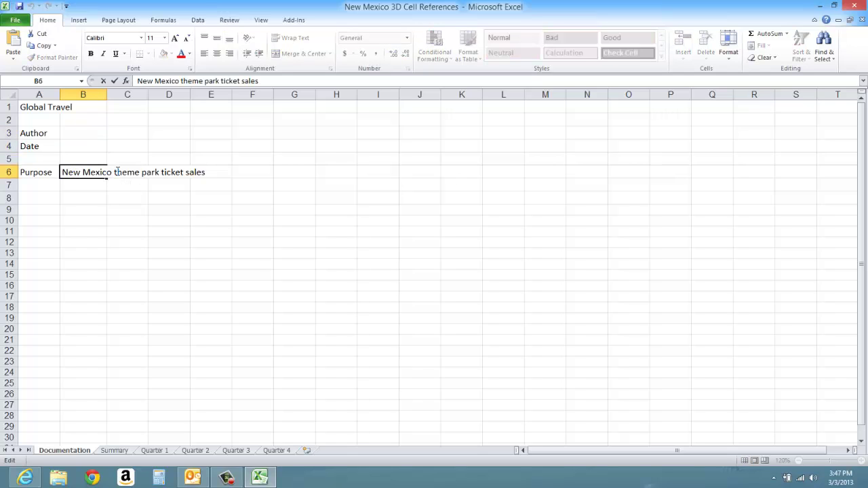
left_click_drag(115, 172, 61, 172)
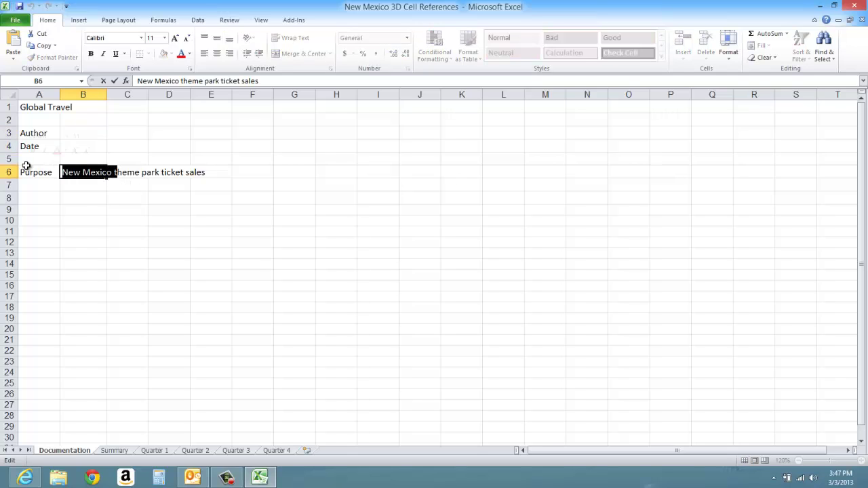
type("T")
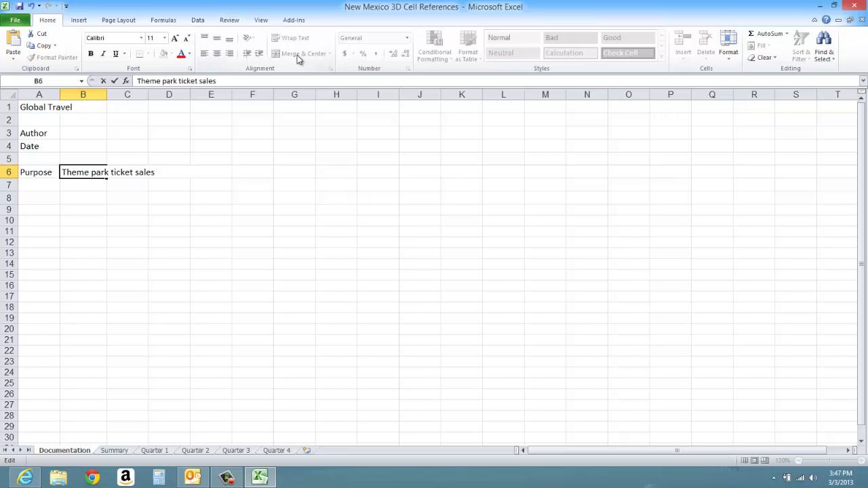
- Start saving a copy of the workbook under the name Travel Template with the file type Excel Template
left_click(16, 21)
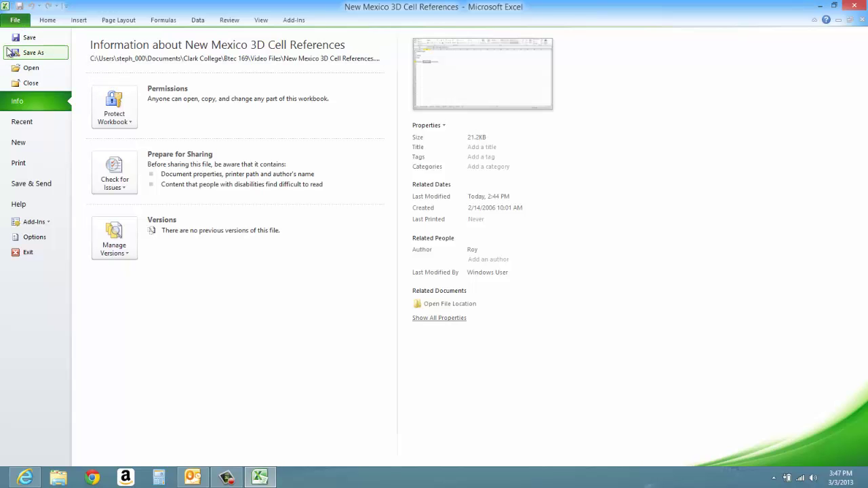
left_click(30, 53)
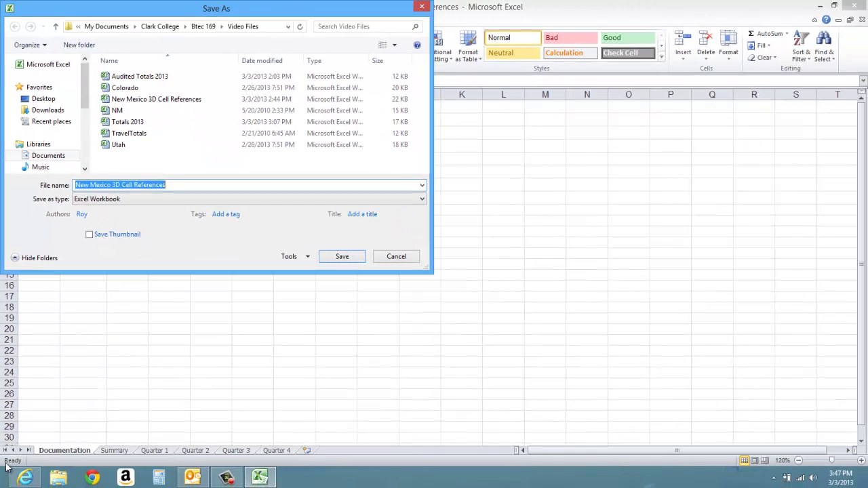
type("Tr")
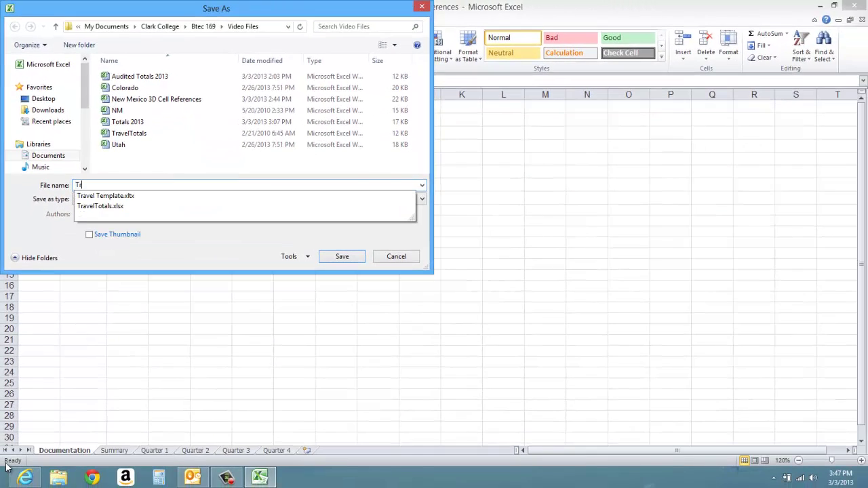
type("avel Template")
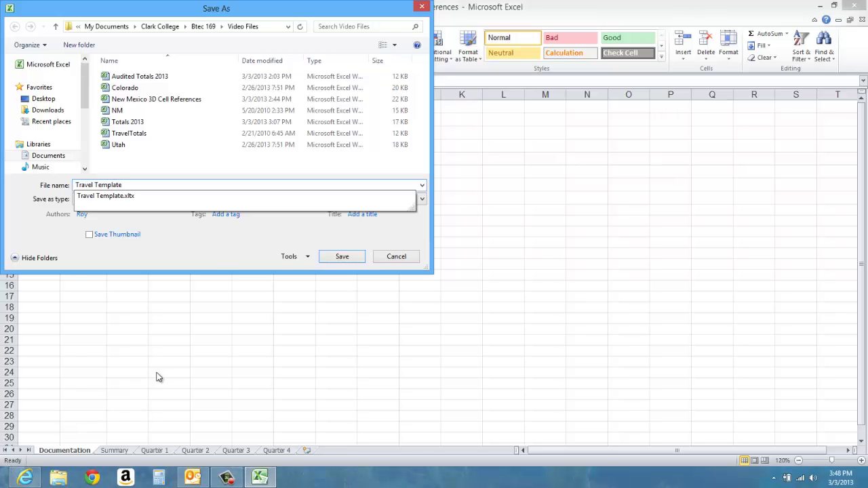
left_click(222, 176)
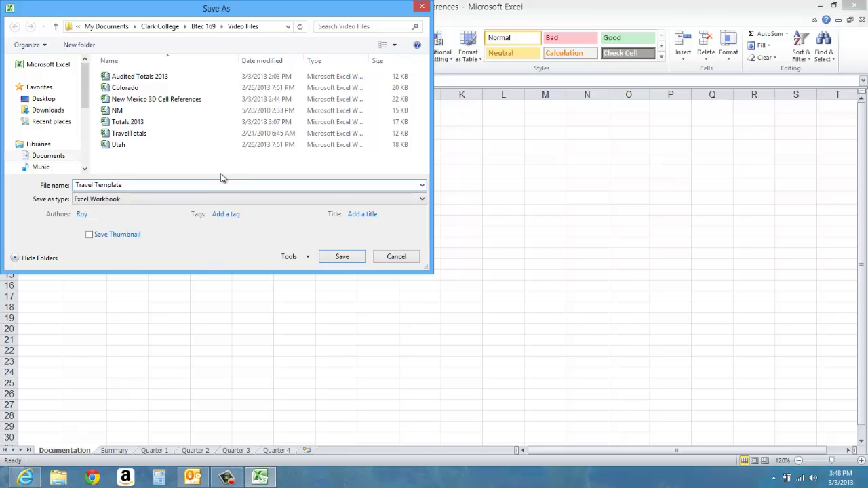
left_click(422, 200)
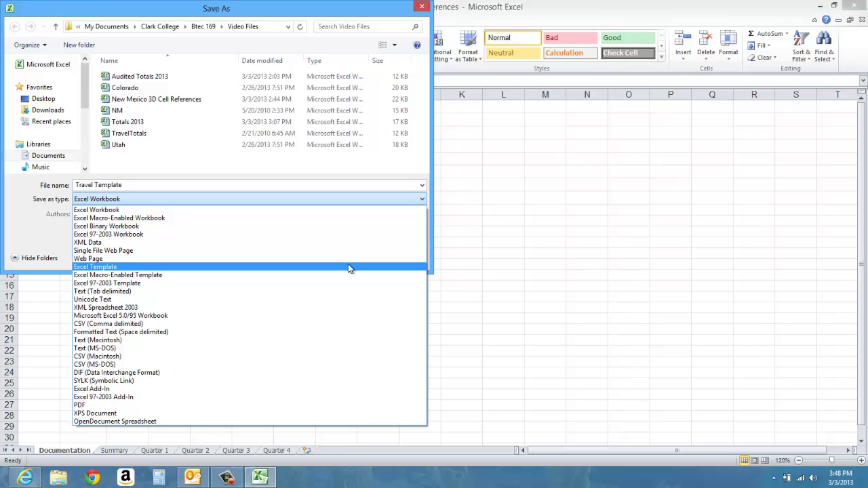
left_click(348, 267)
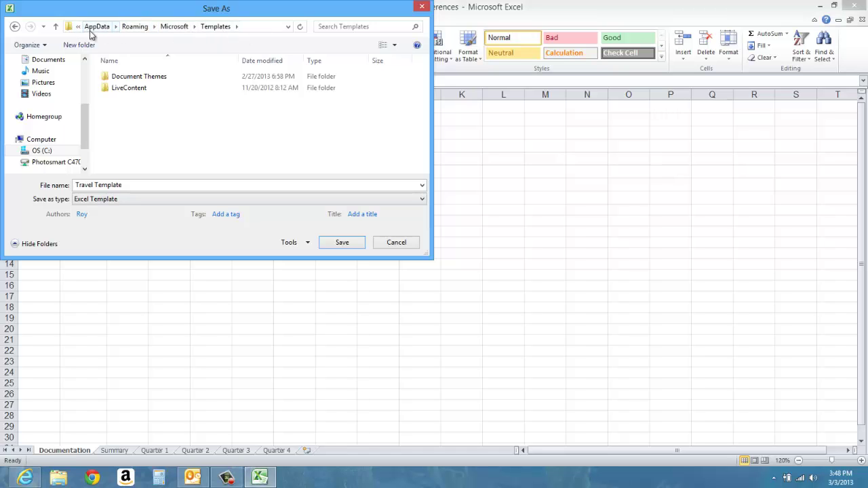
- Save the template in Documents > Clark College > Btec 169 > Video Files, replacing the existing file of that name
left_click(288, 27)
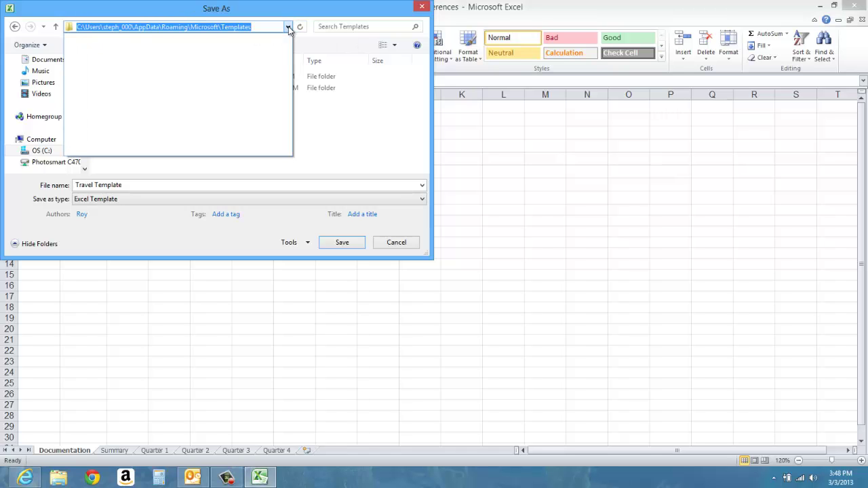
left_click(343, 128)
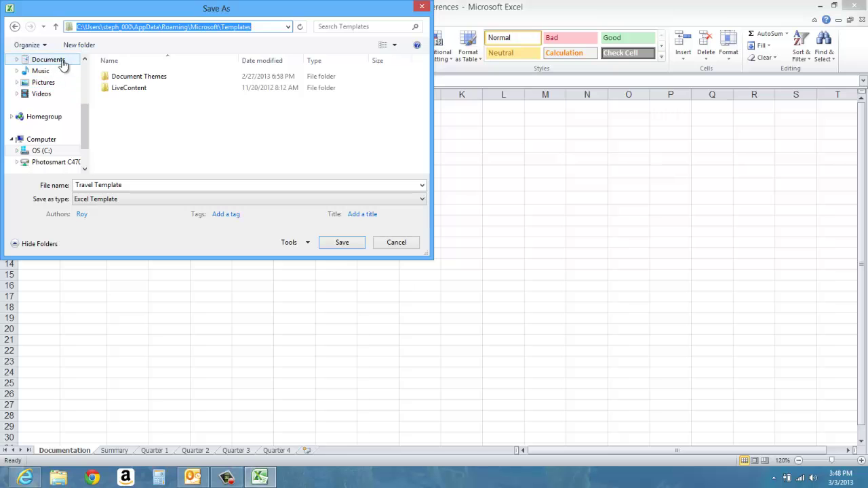
left_click(64, 61)
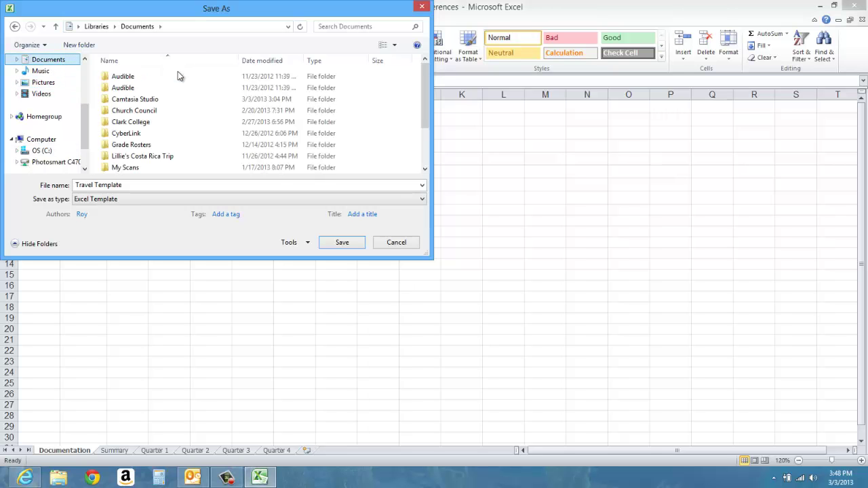
double_click(142, 122)
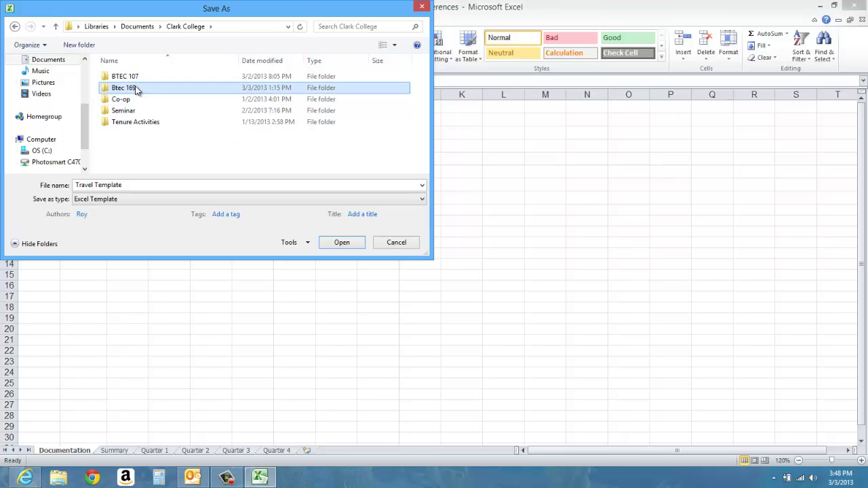
double_click(138, 87)
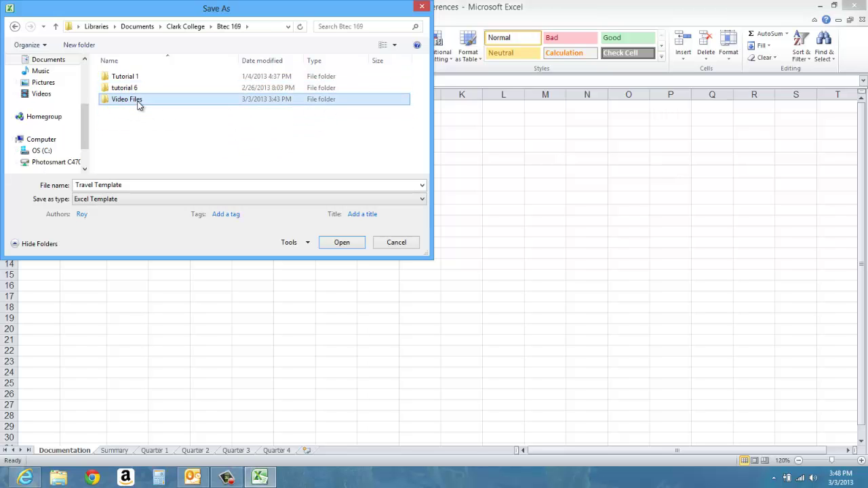
double_click(139, 100)
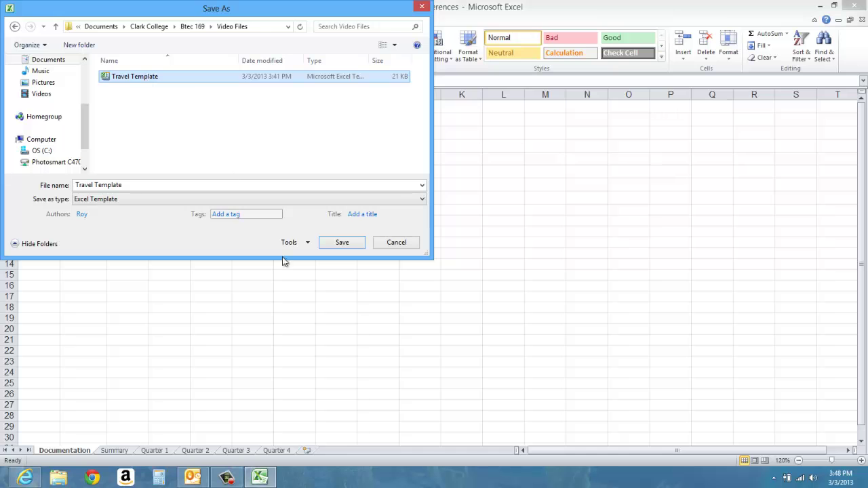
left_click(352, 246)
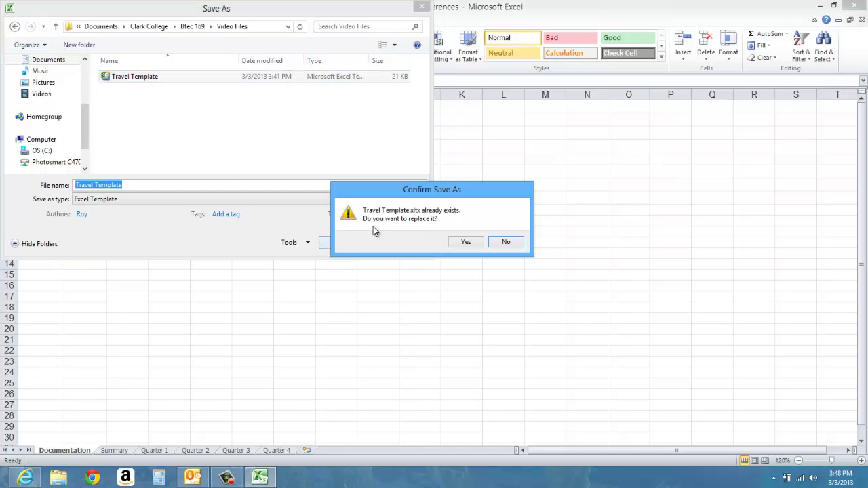
left_click(466, 243)
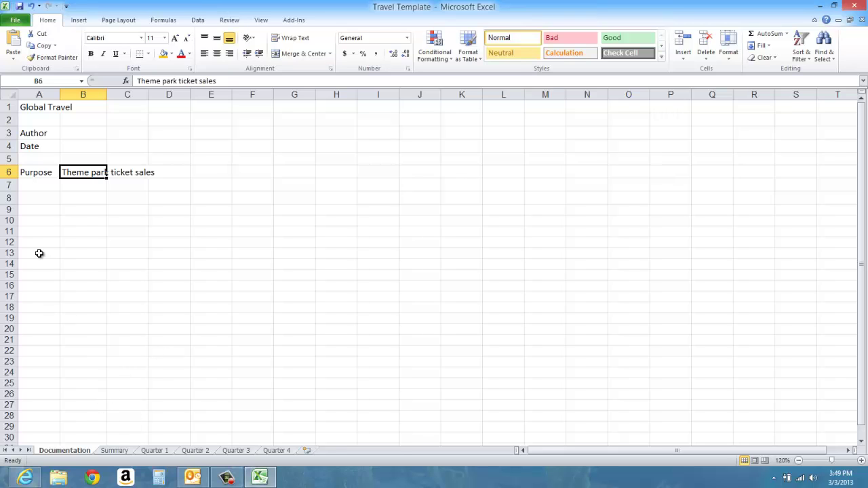
- Close the template and create a new workbook based on the existing Travel Template file in Video Files
left_click(14, 21)
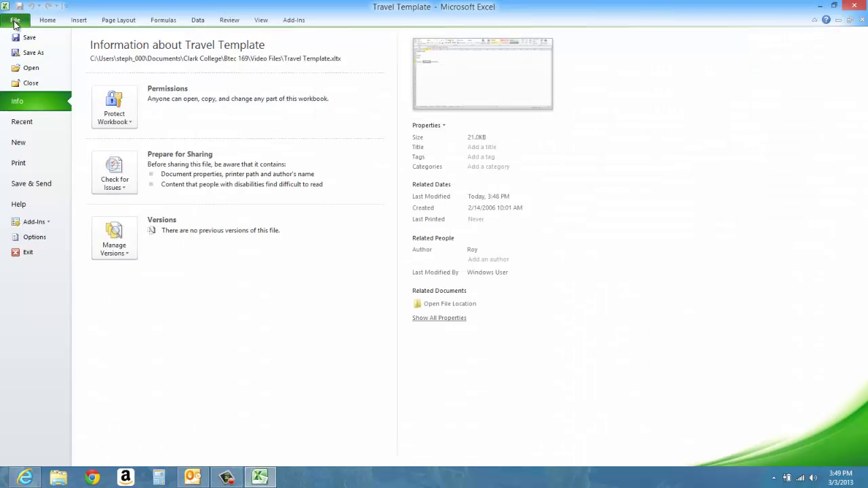
left_click(39, 84)
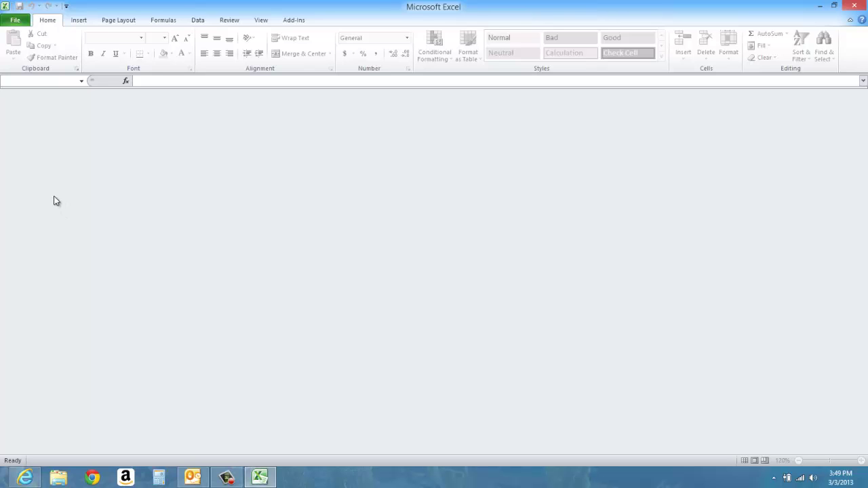
left_click(16, 21)
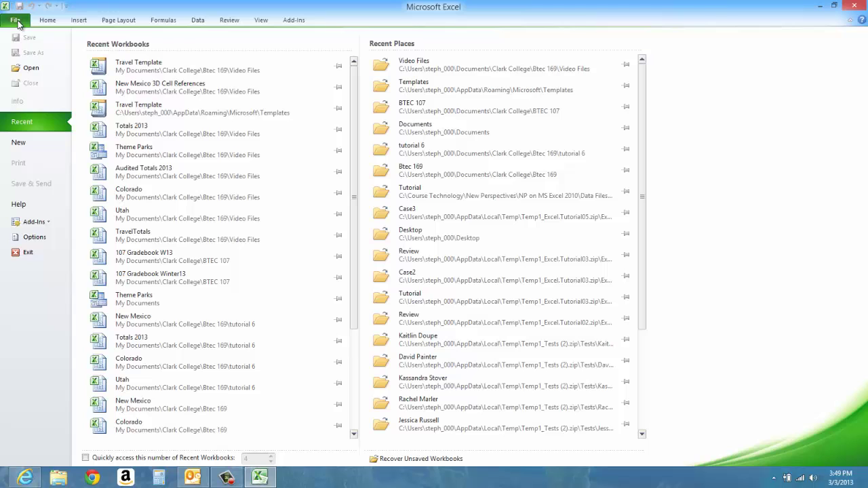
left_click(37, 146)
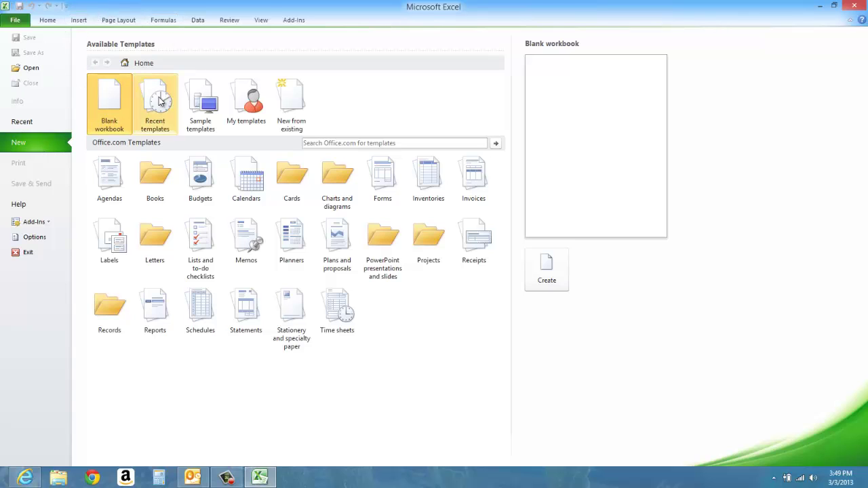
left_click(301, 120)
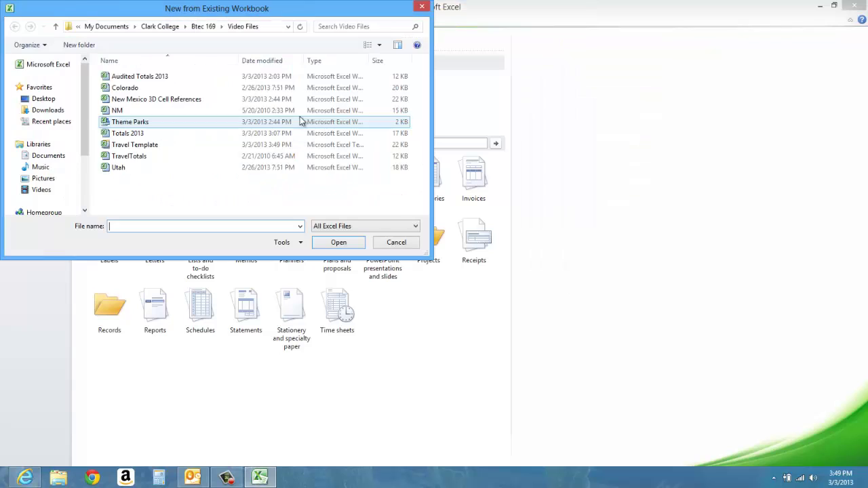
left_click(130, 146)
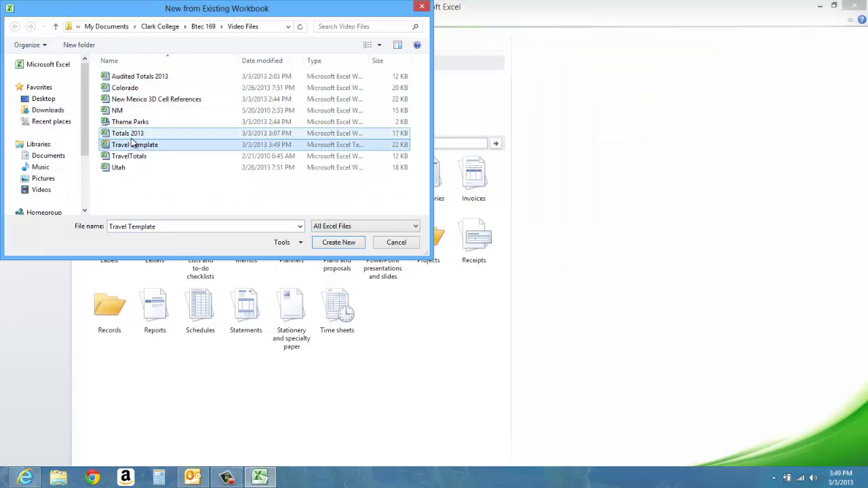
left_click(345, 241)
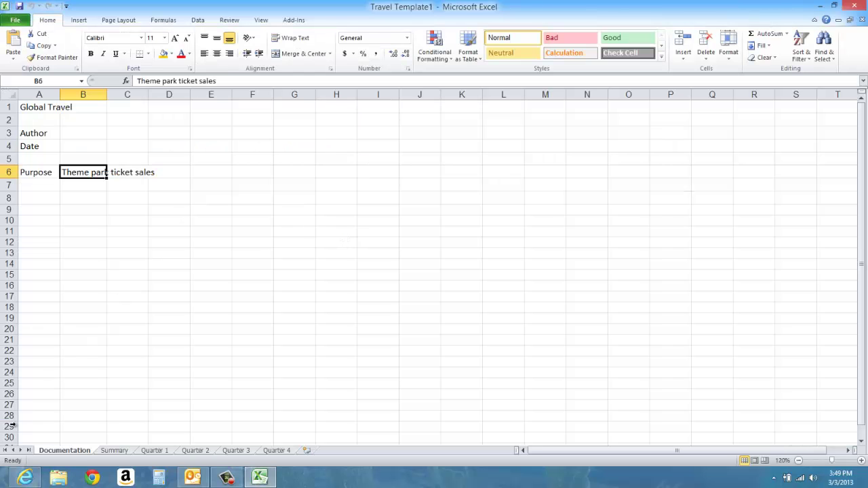
- Replace the state name placeholder in cell A1 of the Summary sheet with "New Mexico"
left_click(110, 452)
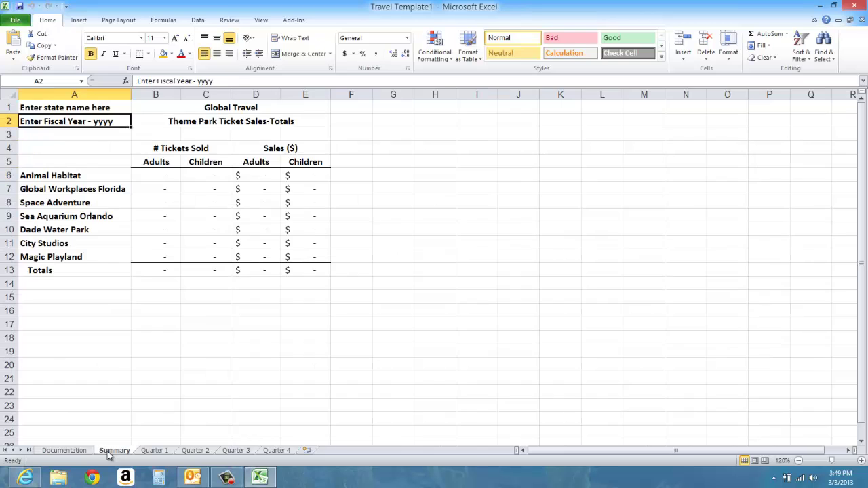
left_click(87, 107)
mouse_move(2, 485)
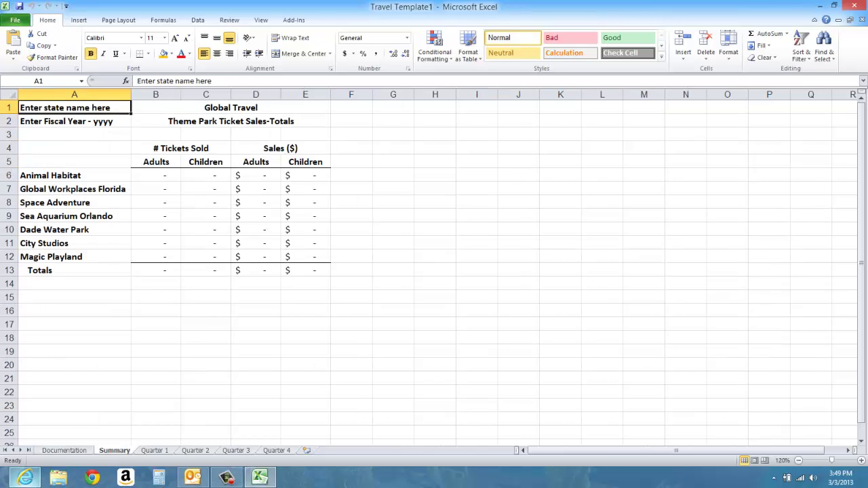
mouse_move(25, 478)
type("N")
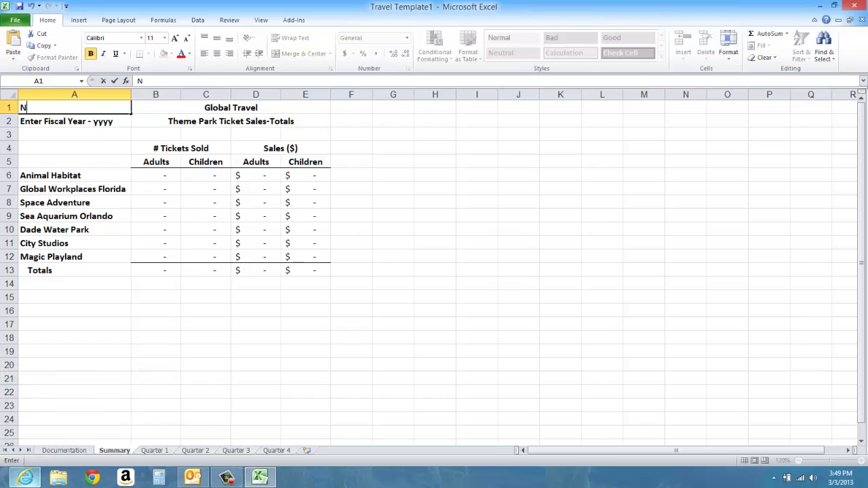
type("ew Mexico")
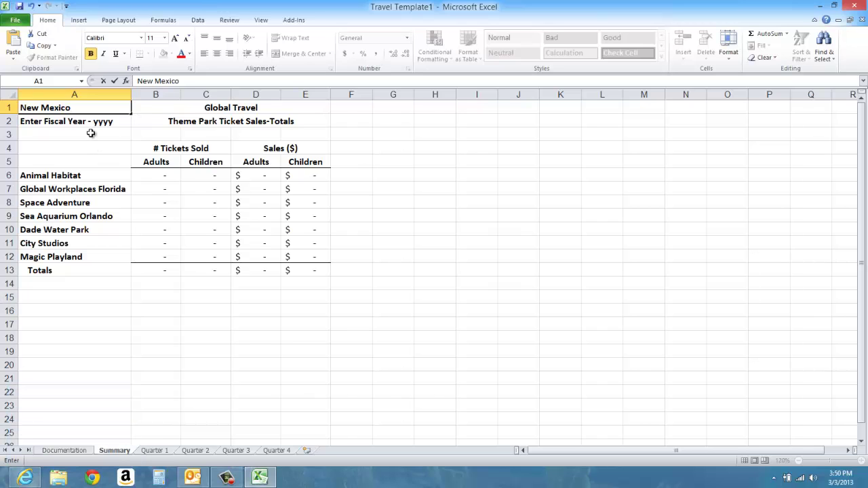
key("Return")
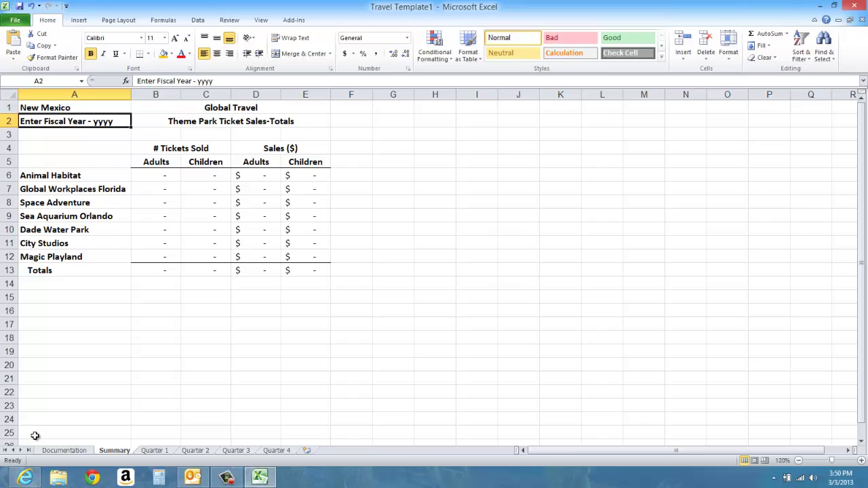
- Replace the fiscal year placeholder in cell A2 of the Summary sheet with "Fiscal Year -2014"
type("j")
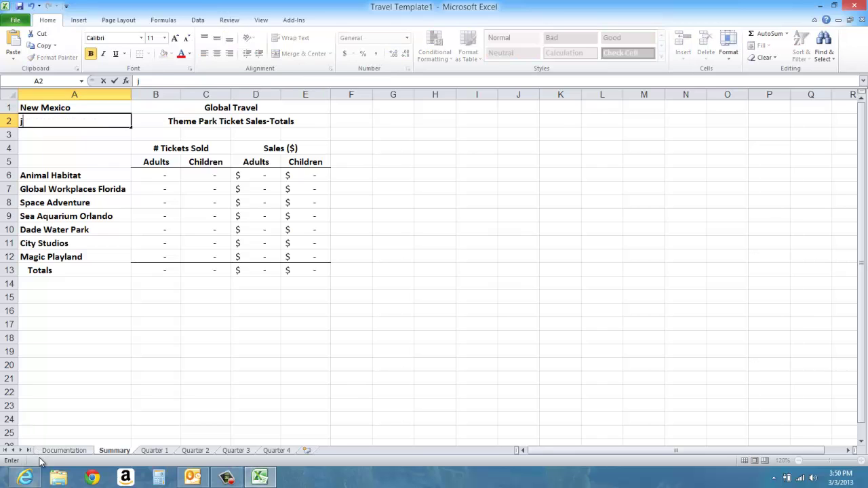
key("BackSpace")
type("Fiscal Y")
left_click(59, 477)
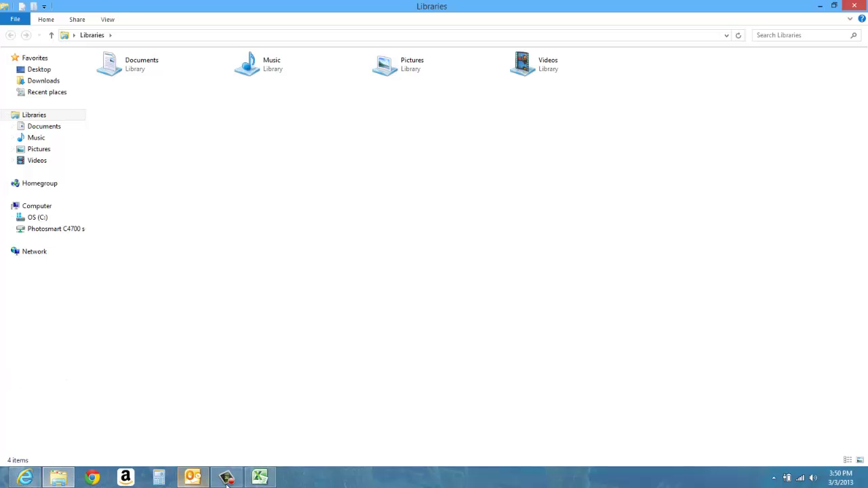
left_click(261, 478)
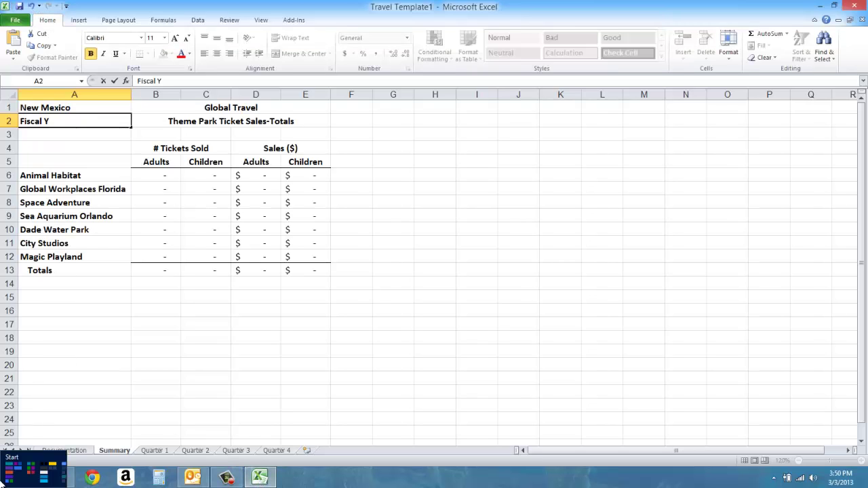
type("ear")
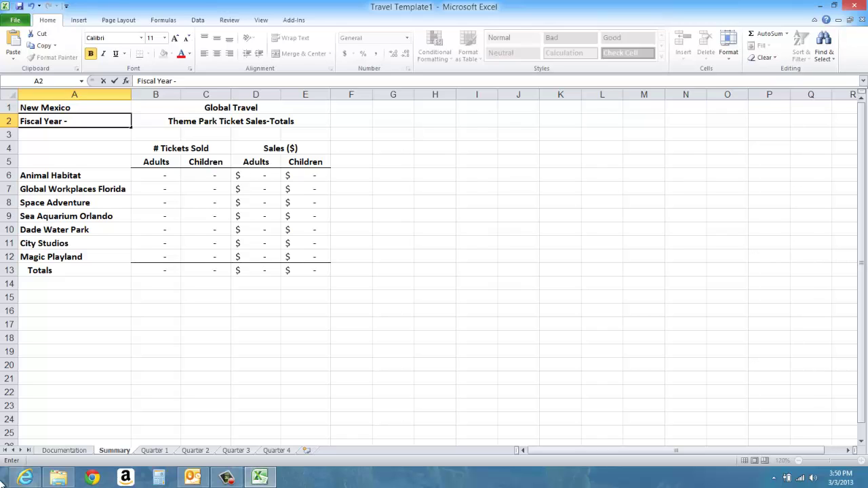
type(" -2014")
key("Return")
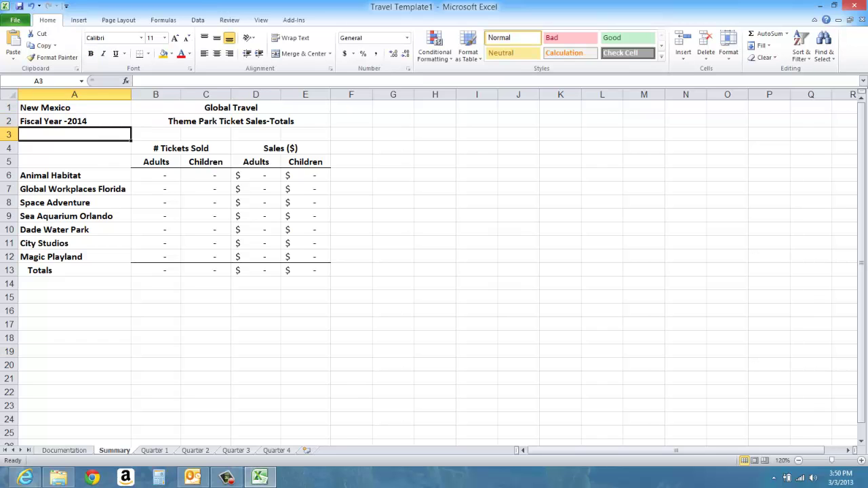
- Check the state name and fiscal year headings on the Quarter 1 and Quarter 2 sheets
left_click(155, 451)
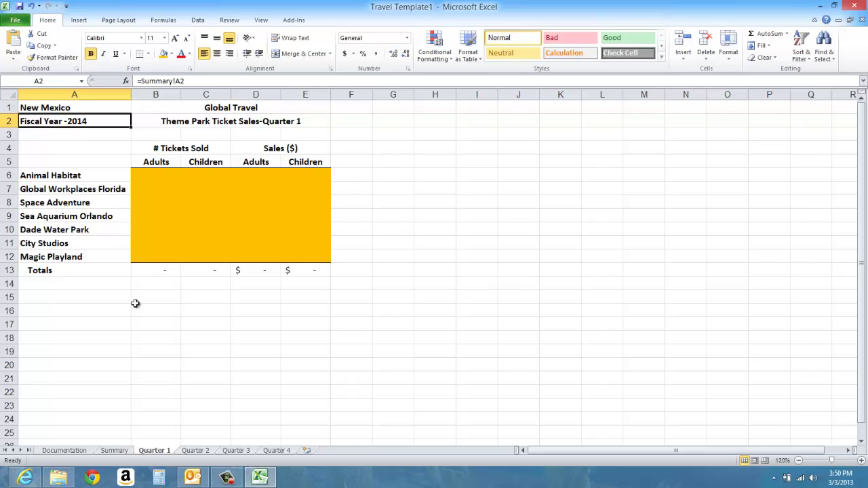
left_click(206, 453)
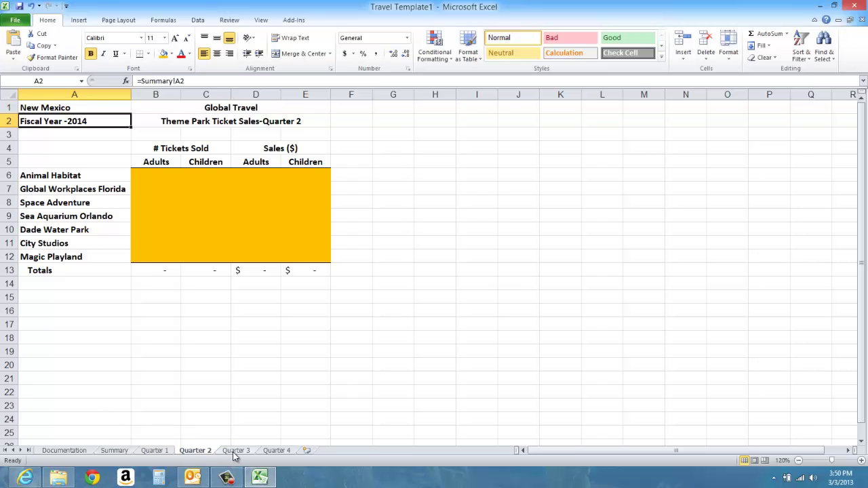
left_click(162, 453)
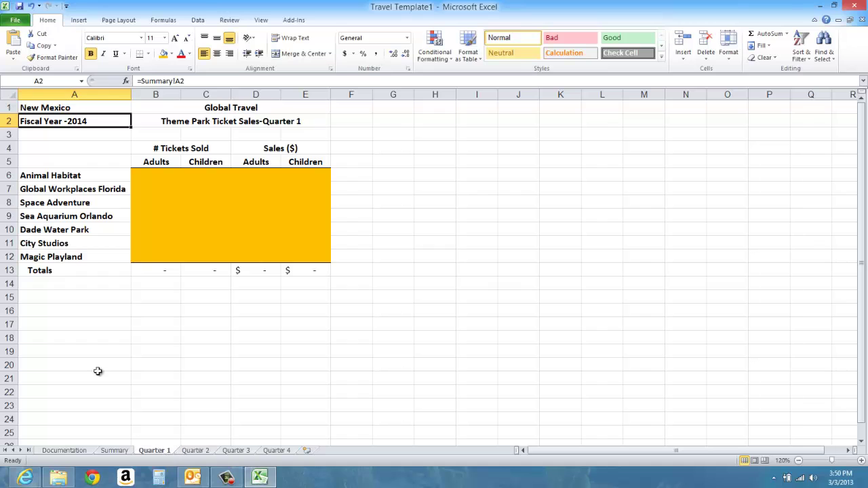
- Fill in the Quarter 1 Animal Habitat row with 120 adult and 150 children tickets, and sales of 3000 for adults and 2850 for children
left_click(154, 176)
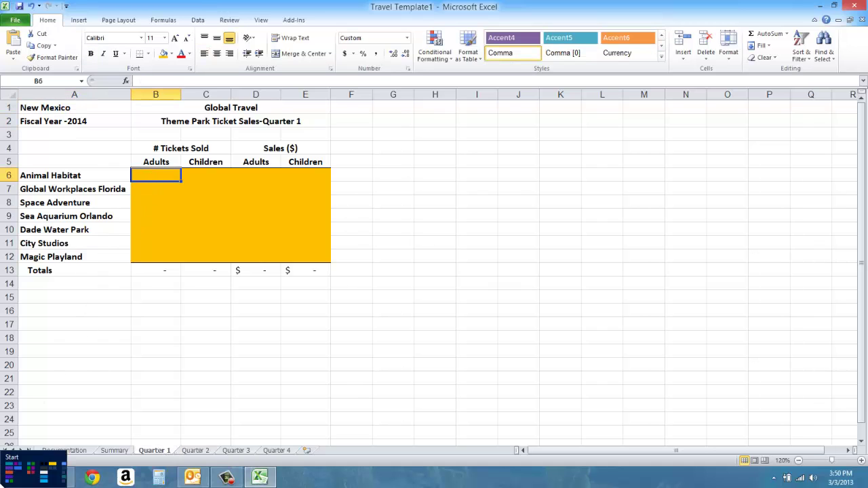
mouse_move(25, 478)
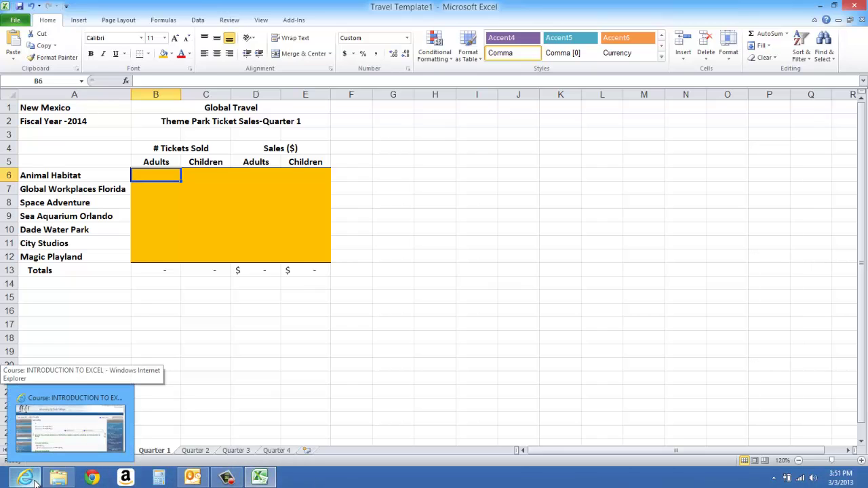
type("120")
key("Tab")
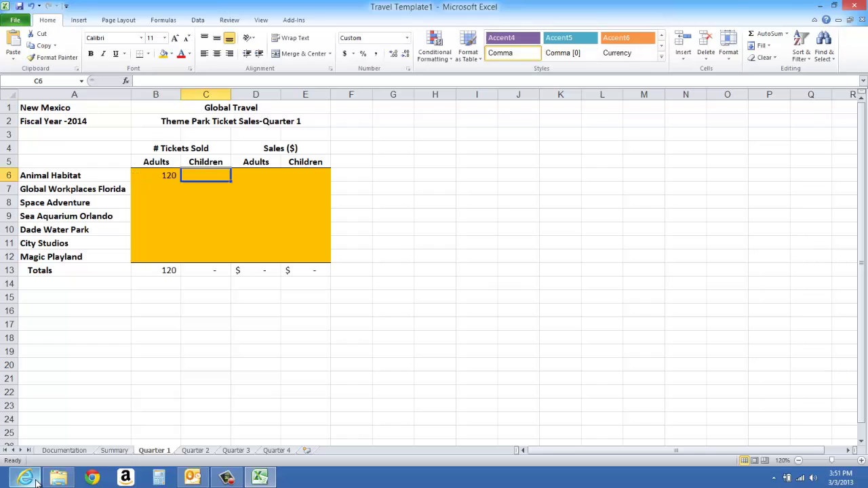
type("150")
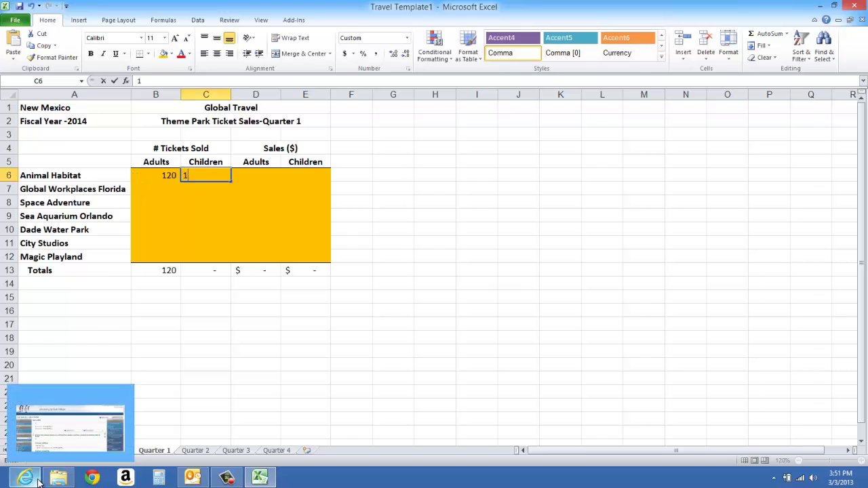
key("Tab")
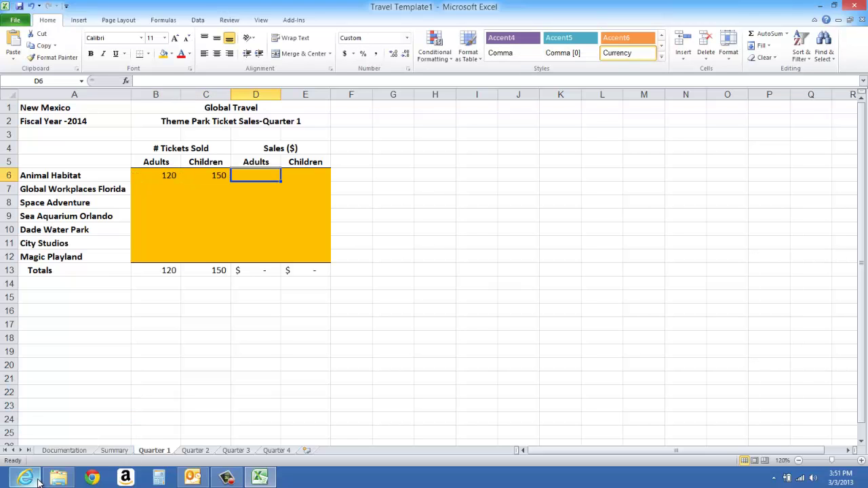
type("3000")
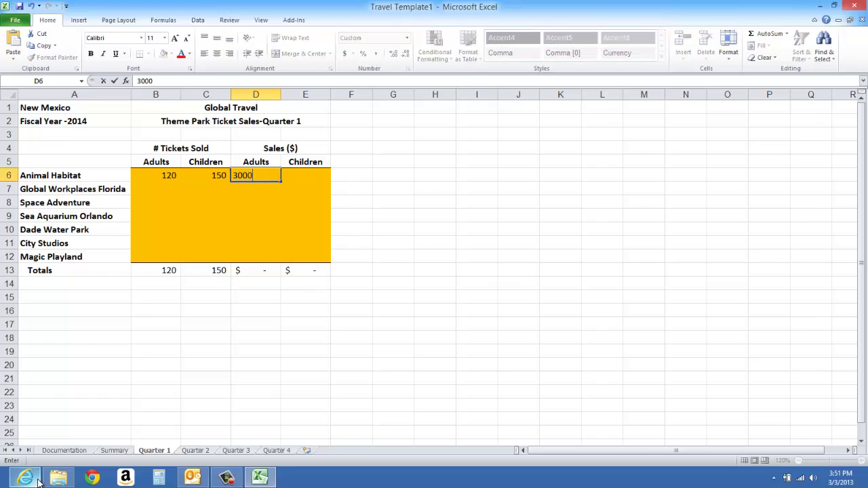
key("Tab")
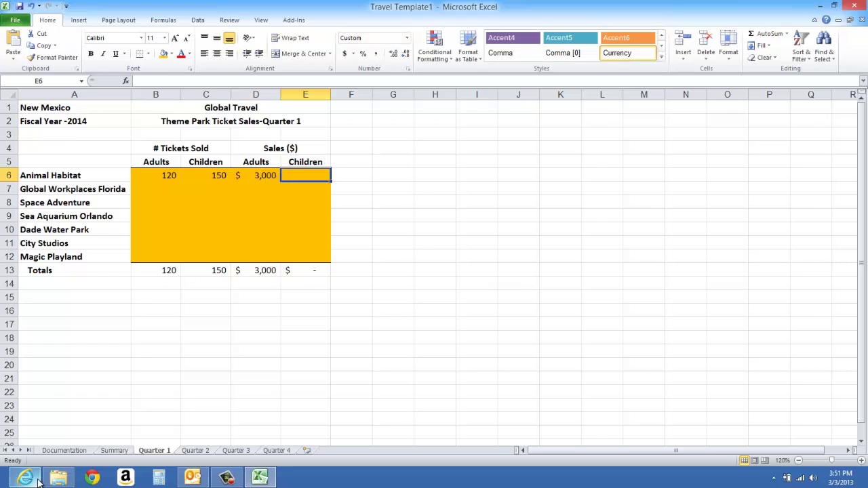
type("2850")
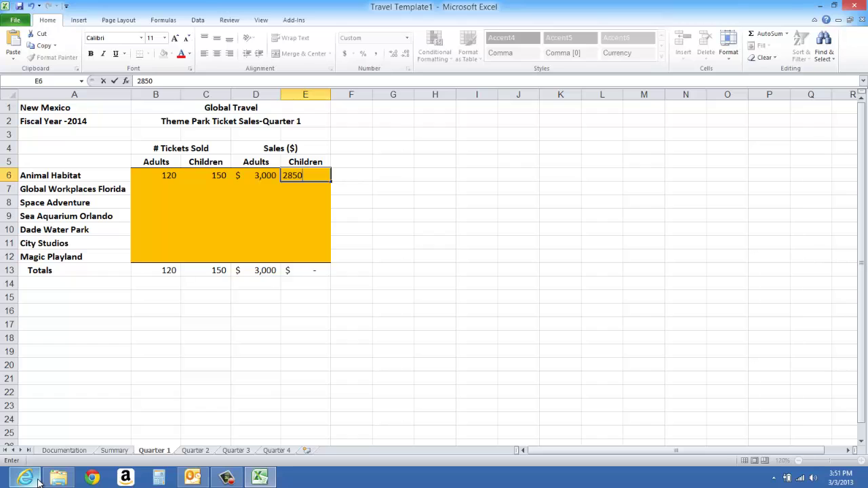
key("Return")
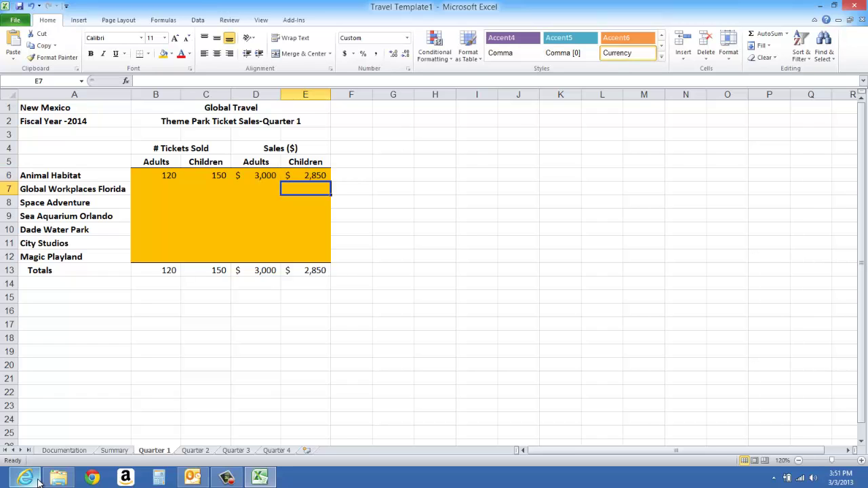
- Fill in the Quarter 1 Global Workplaces Florida row with 180 adult and 200 children tickets, and sales of 3500 and 3150
key("Left")
key("Left")
key("Left")
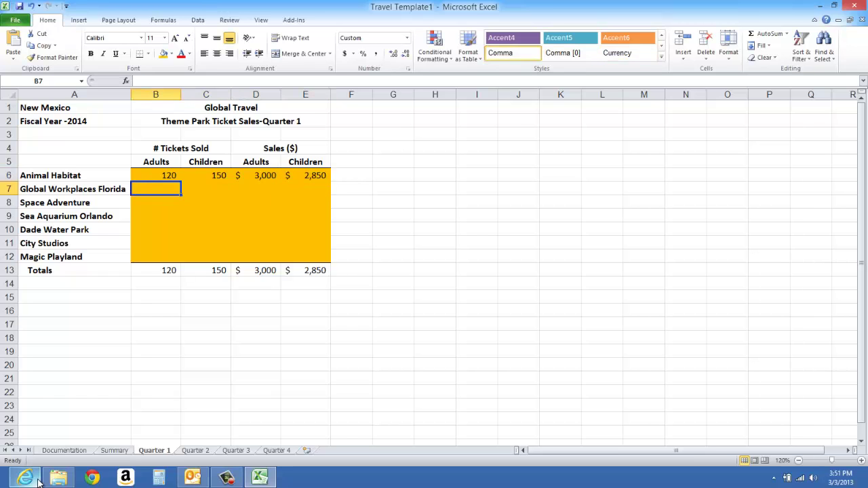
type("180")
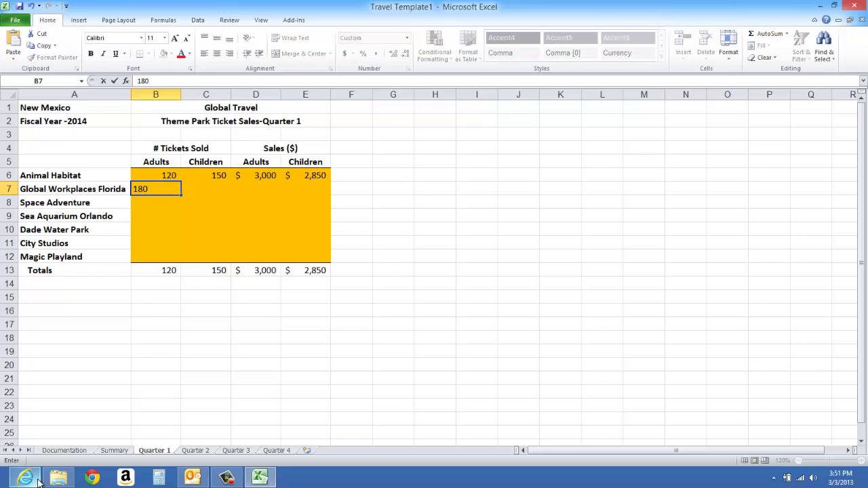
key("Tab")
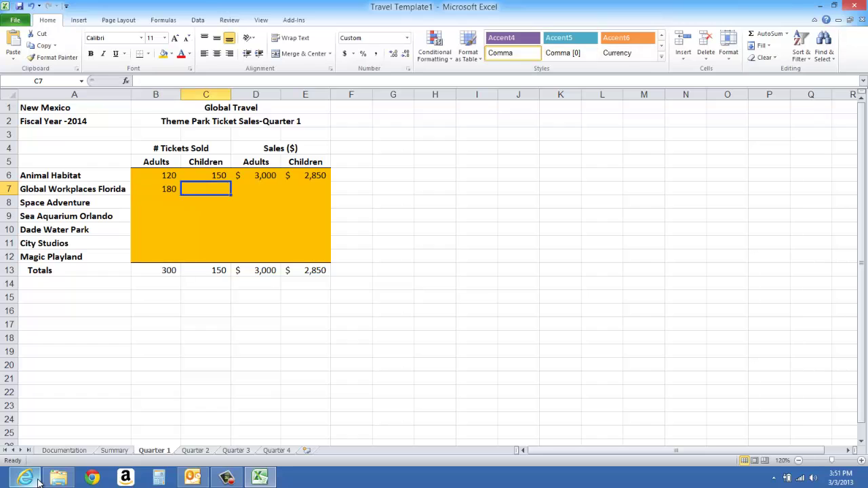
type("200")
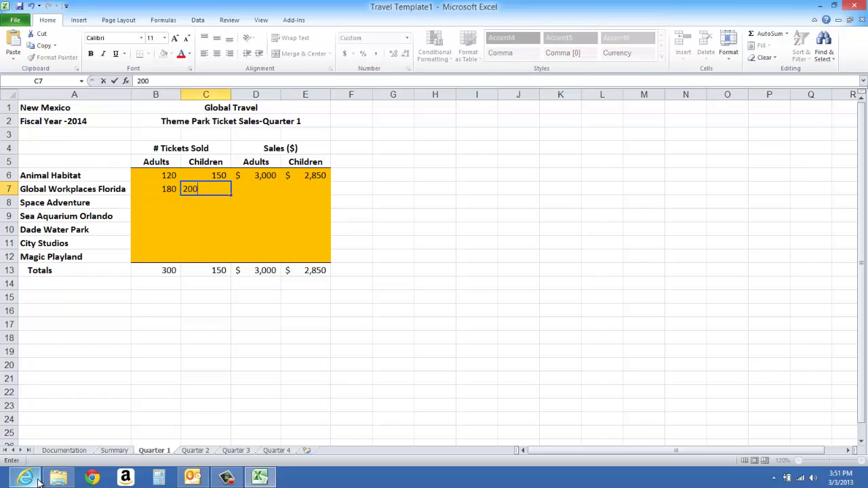
key("Tab")
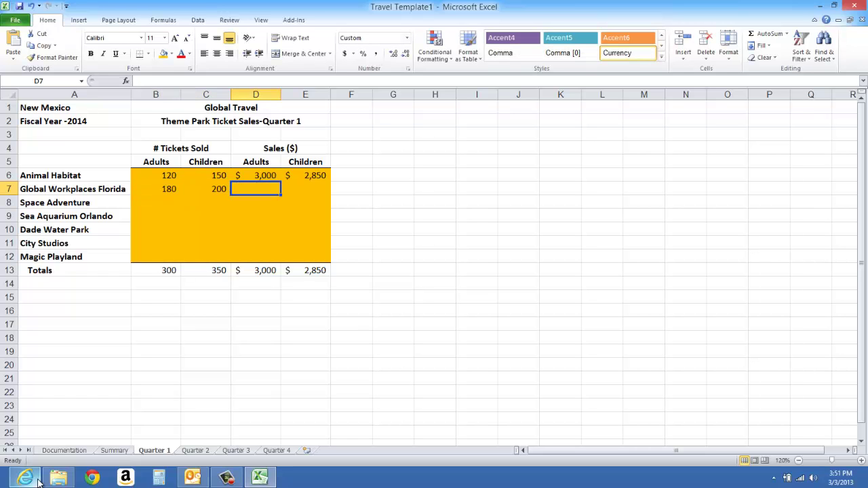
type("35")
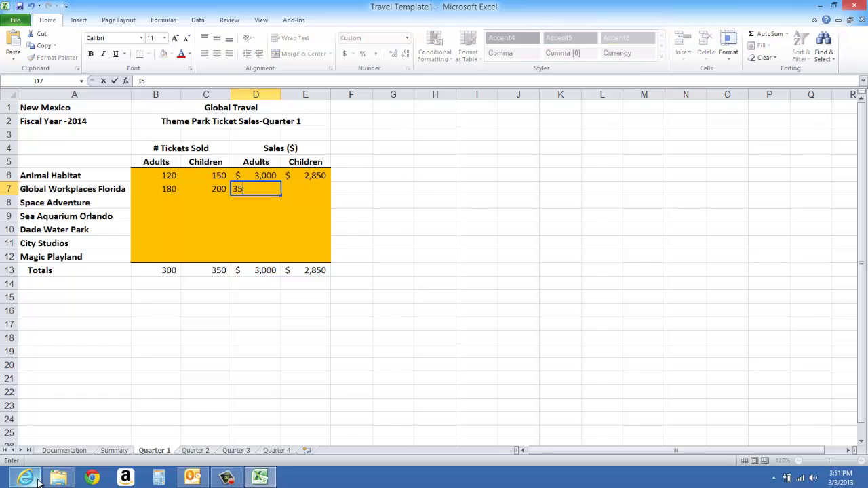
type("00")
key("Tab")
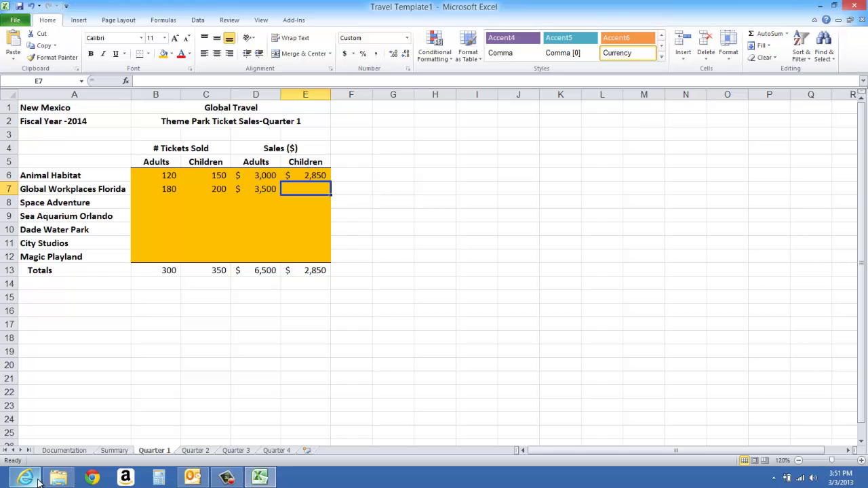
type("3,")
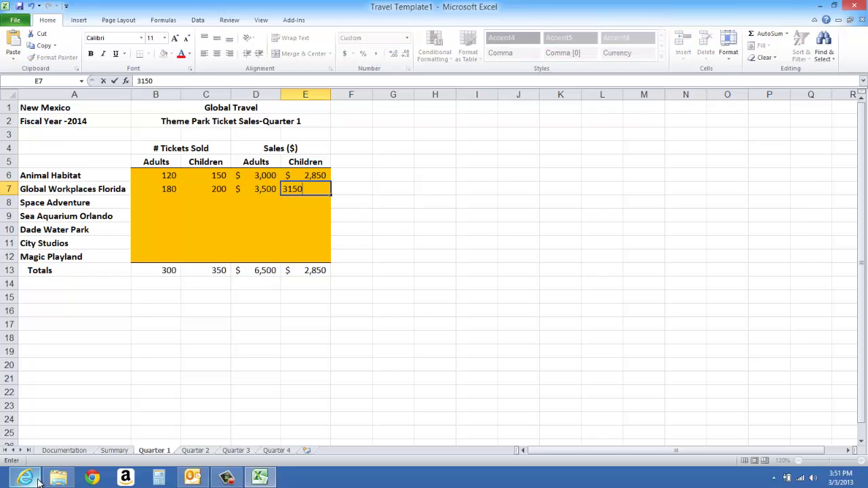
type("150")
key("Return")
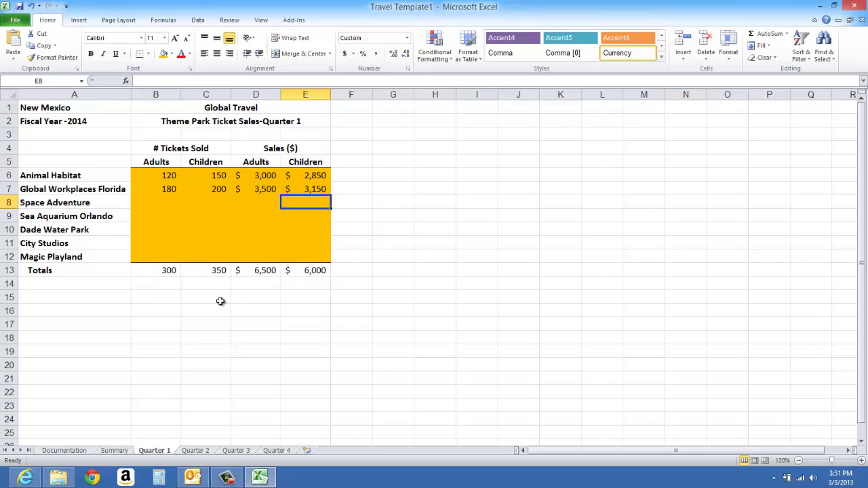
- Check the totals on the Summary sheet and the formula behind Animal Habitat's adult tickets in cell B6
left_click(114, 450)
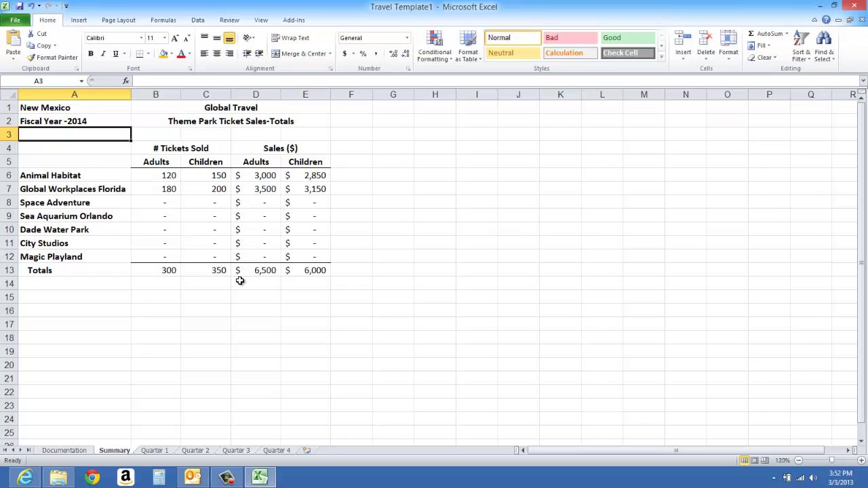
left_click(171, 174)
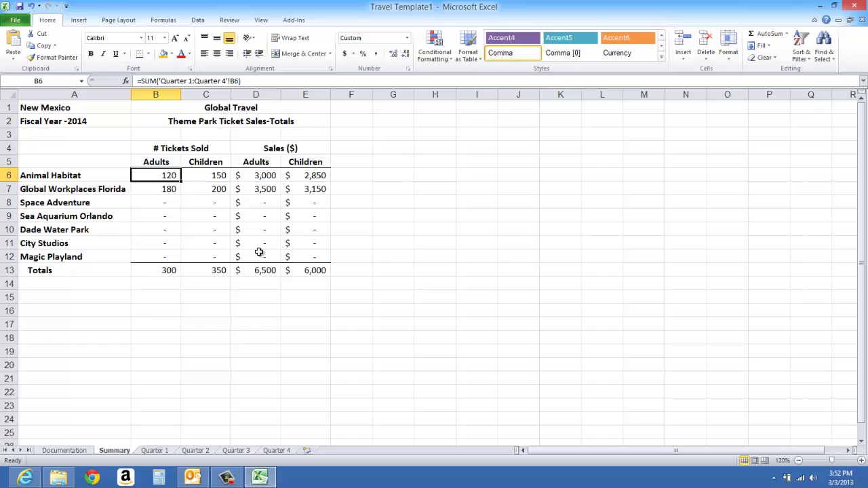